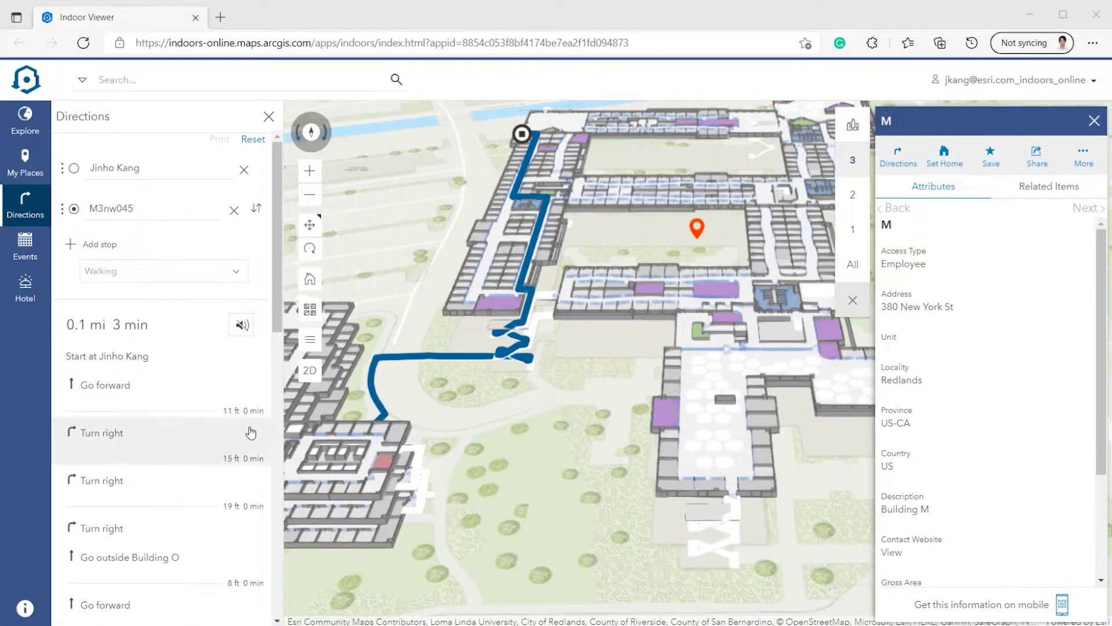
# Angle the 3D map on the route and highlight its stairs up to level M3
pyautogui.moveTo(429, 404); pyautogui.dragTo(501, 426)
pyautogui.scroll(-5, 642, 481)
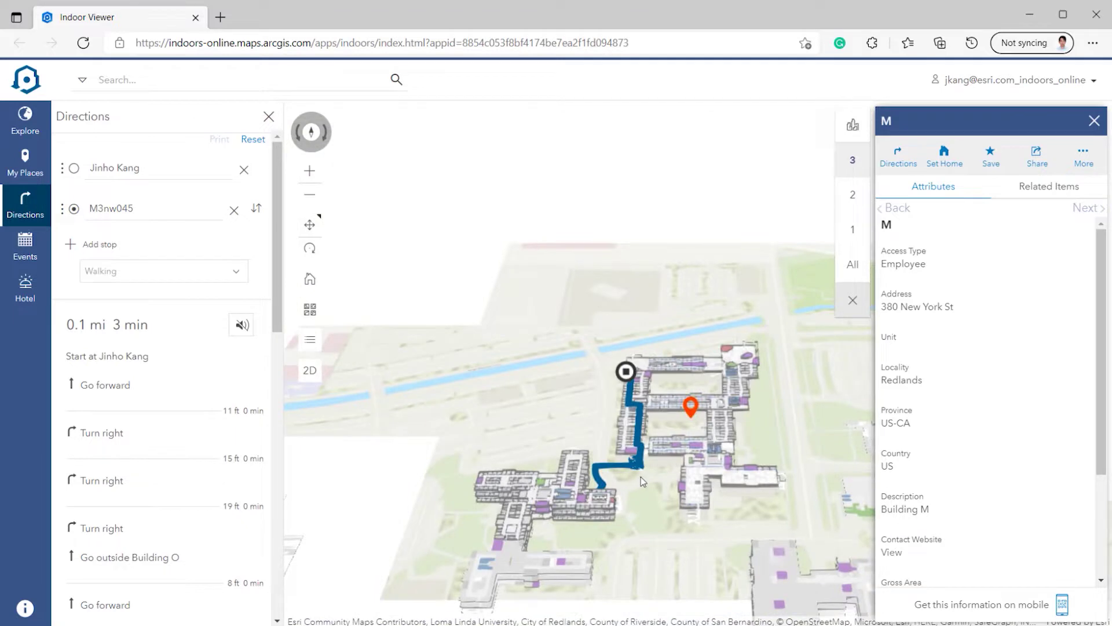
pyautogui.moveTo(641, 481); pyautogui.dragTo(657, 429, button='right')
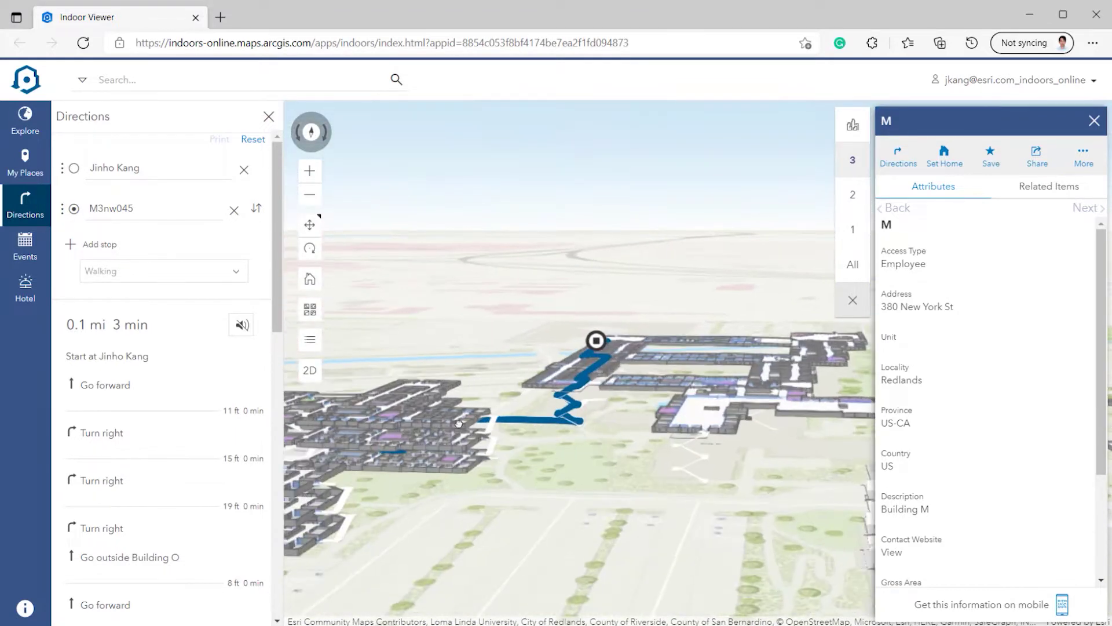
pyautogui.scroll(5, 638, 427)
pyautogui.scroll(-3, 638, 404)
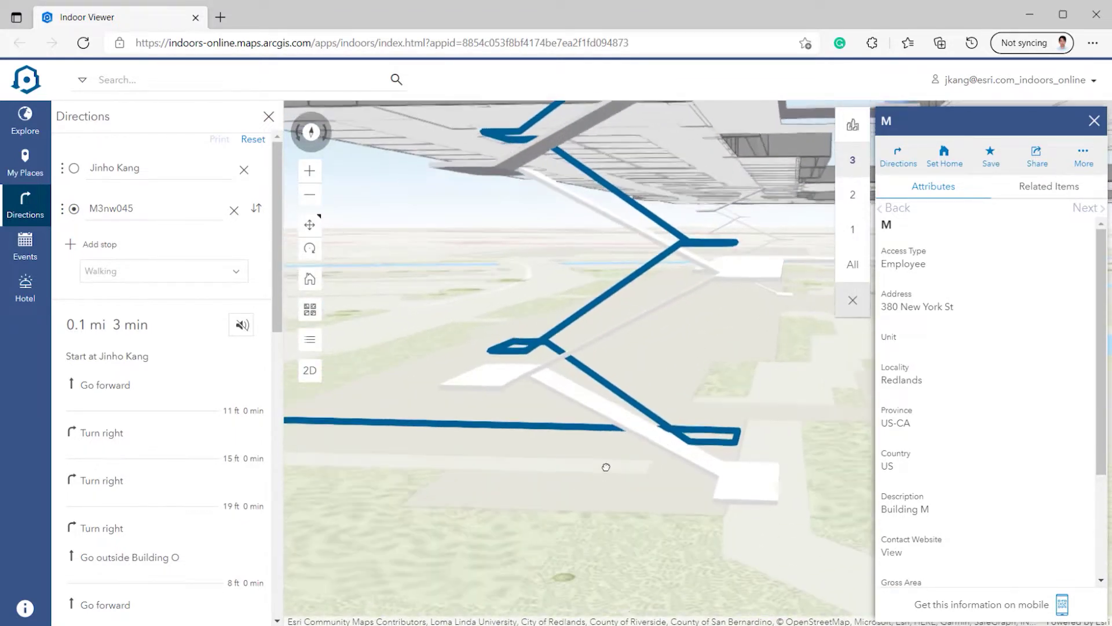
pyautogui.scroll(-2, 710, 374)
pyautogui.moveTo(721, 366); pyautogui.dragTo(723, 397, button='right')
pyautogui.scroll(-8, 102, 366)
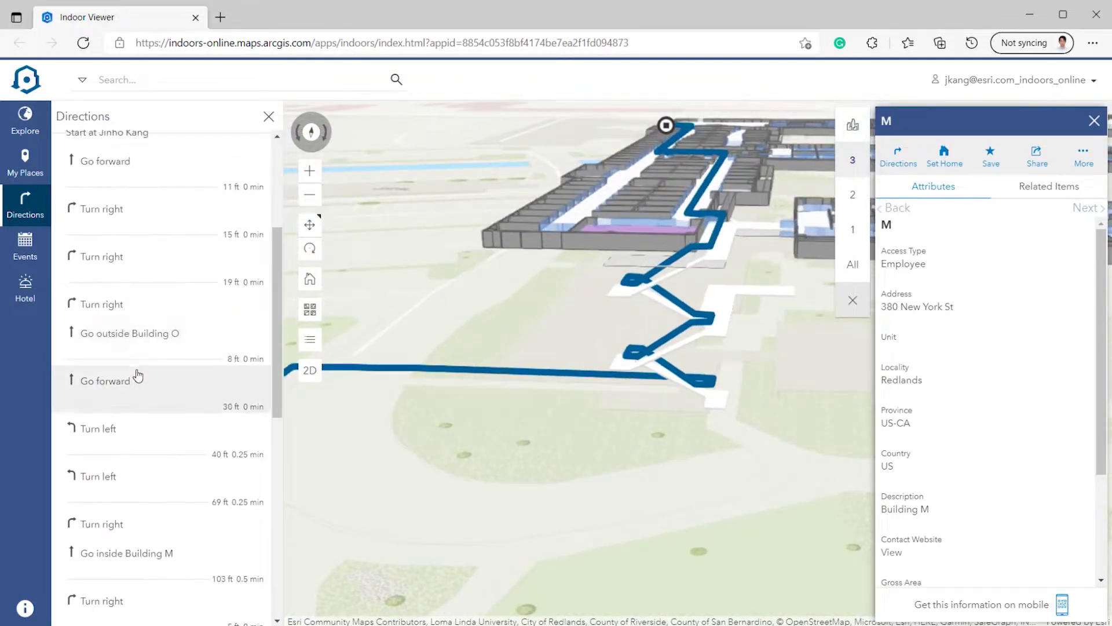
pyautogui.click(124, 428)
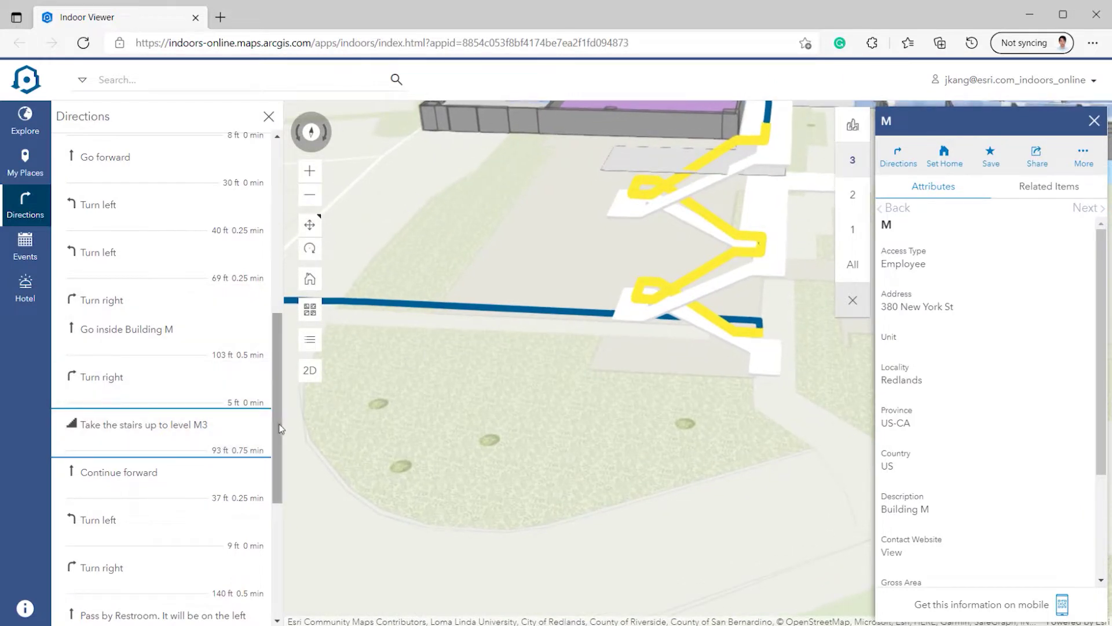
# Use the floor picker to show floor 2, then floor 1
pyautogui.moveTo(280, 423); pyautogui.dragTo(279, 286)
pyautogui.click(853, 195)
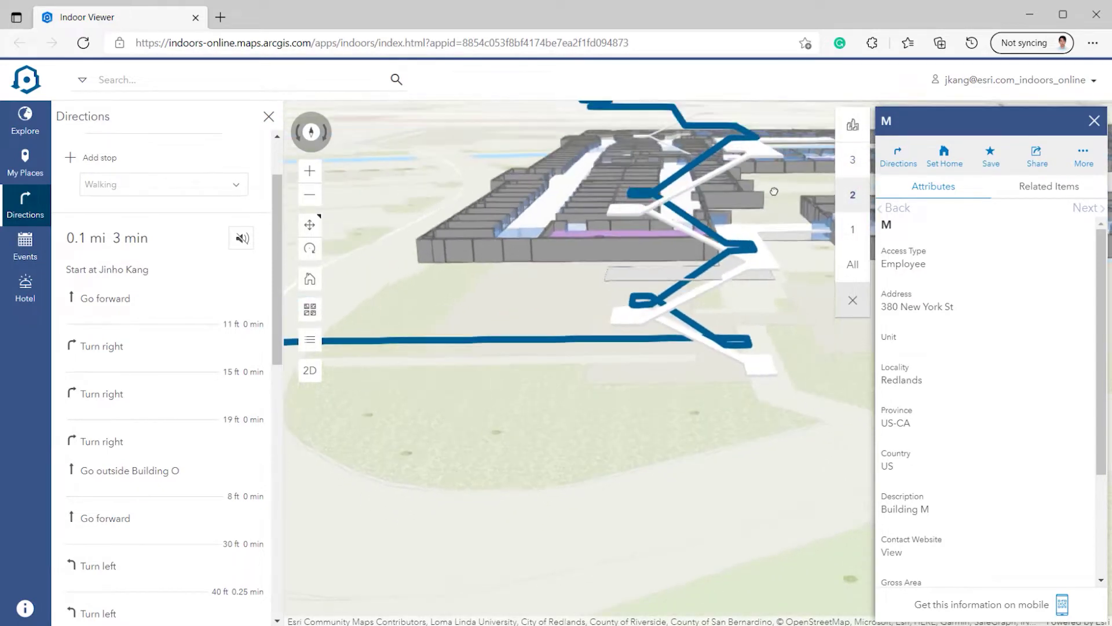
pyautogui.click(853, 231)
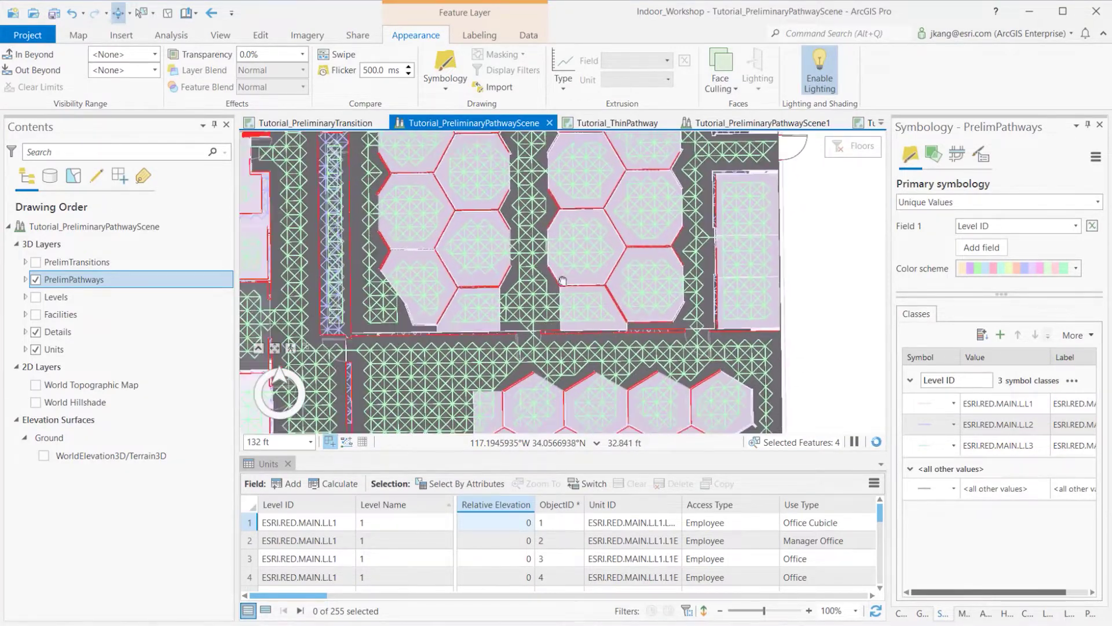
# Orbit the pathway scene into an oblique view, zoom in, and scroll the Units table to the bottom
pyautogui.moveTo(505, 337); pyautogui.dragTo(668, 238)
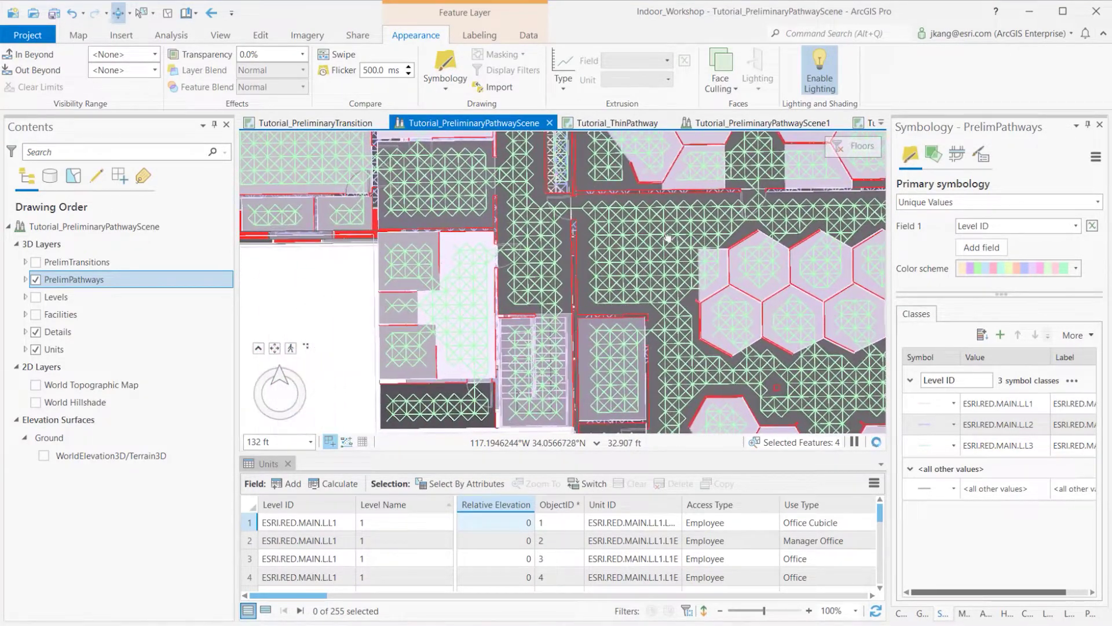
pyautogui.moveTo(384, 261); pyautogui.dragTo(525, 325, button='middle')
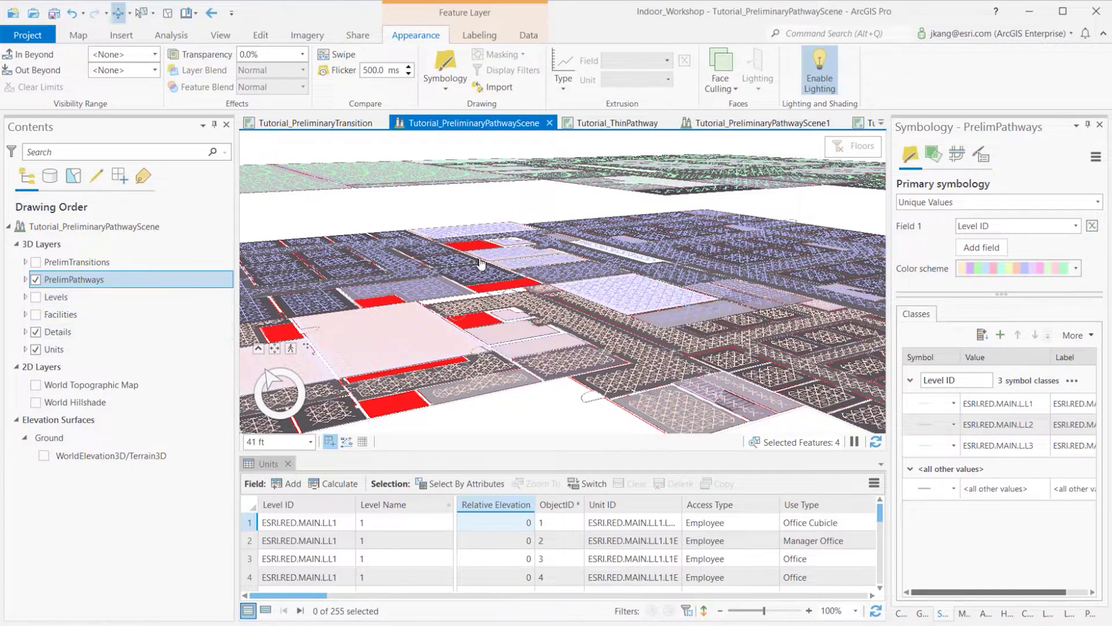
pyautogui.moveTo(495, 258); pyautogui.dragTo(577, 247)
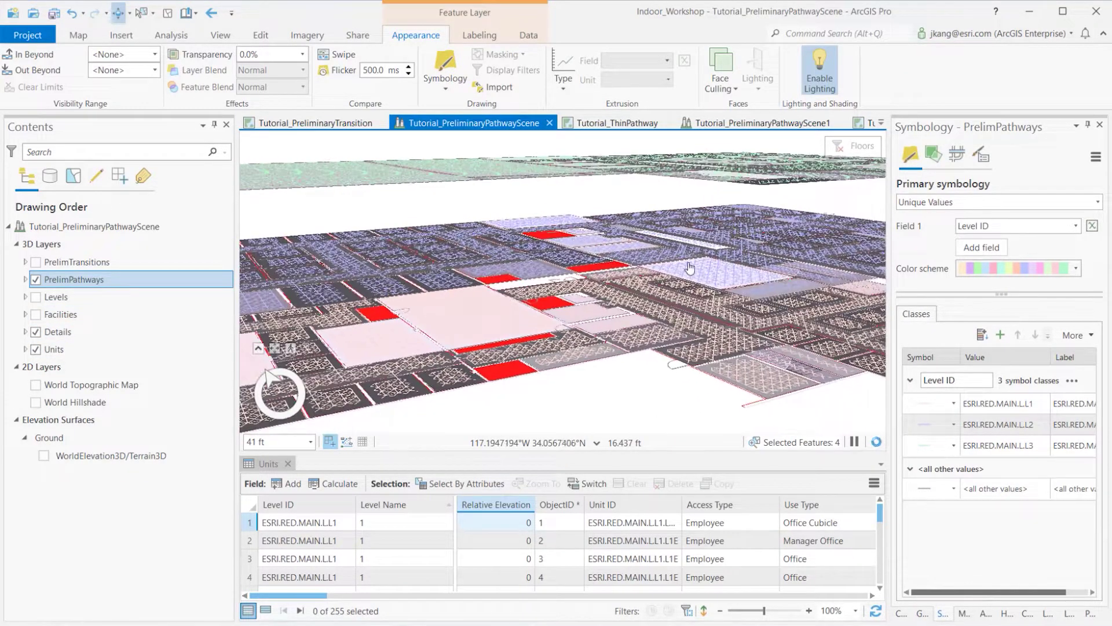
pyautogui.scroll(1, 689, 270)
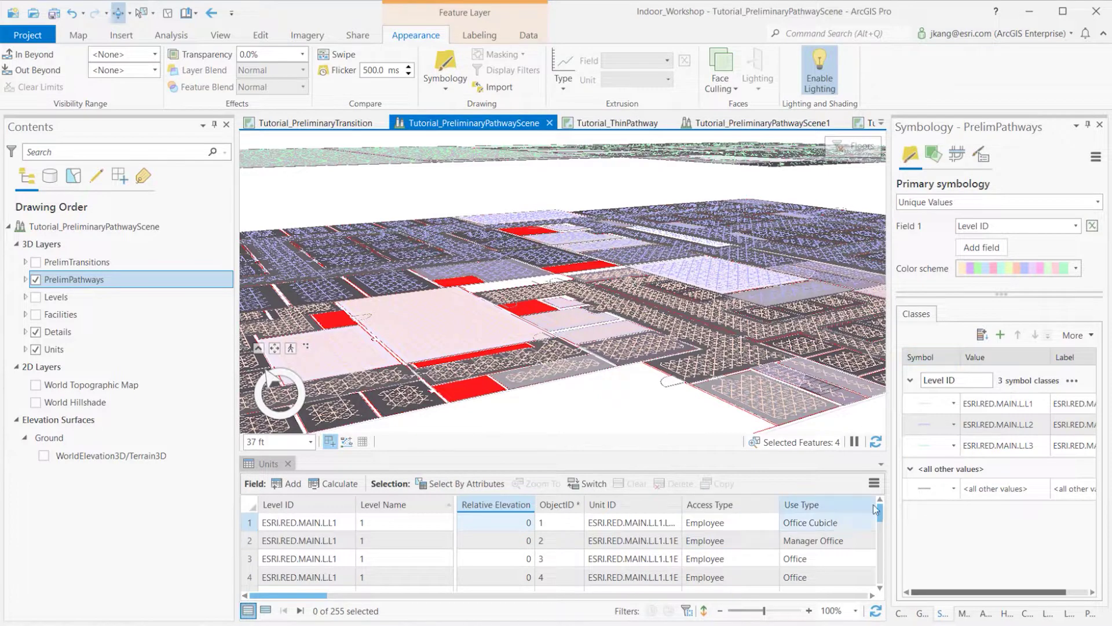
pyautogui.moveTo(880, 512); pyautogui.dragTo(886, 575)
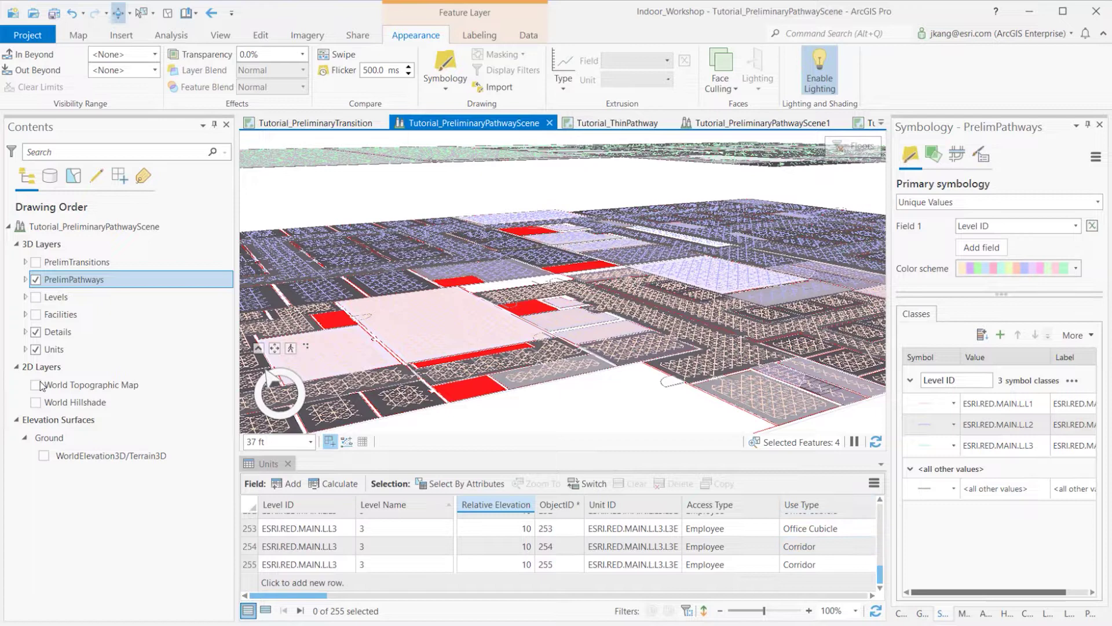
pyautogui.rightClick(61, 351)
pyautogui.click(85, 352)
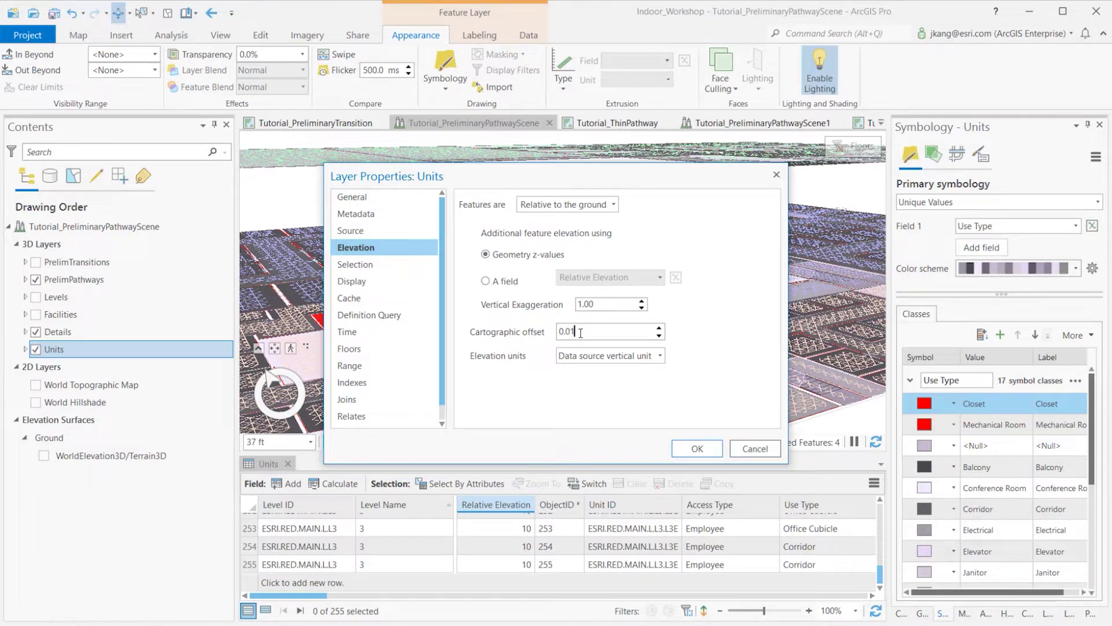
pyautogui.moveTo(580, 333); pyautogui.dragTo(538, 337)
pyautogui.click(754, 449)
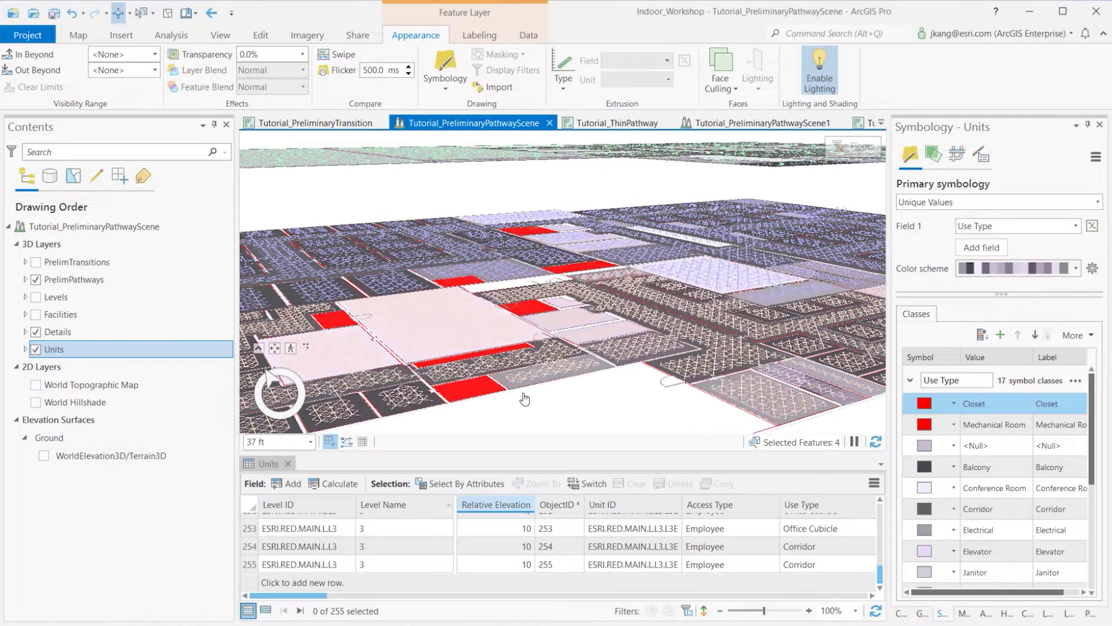
pyautogui.rightClick(116, 284)
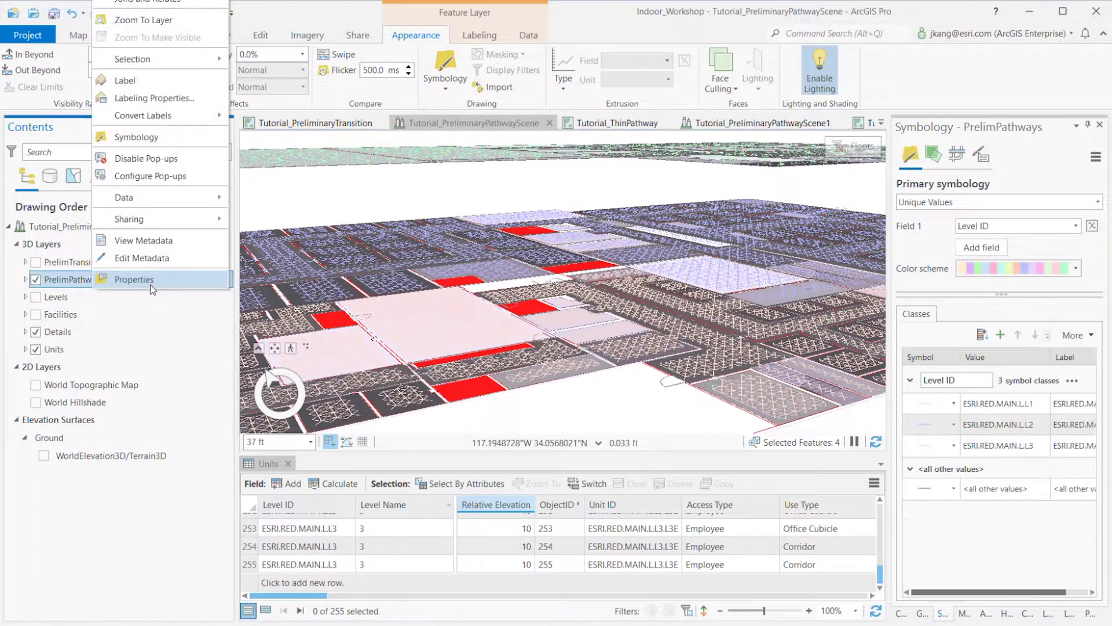
pyautogui.click(133, 280)
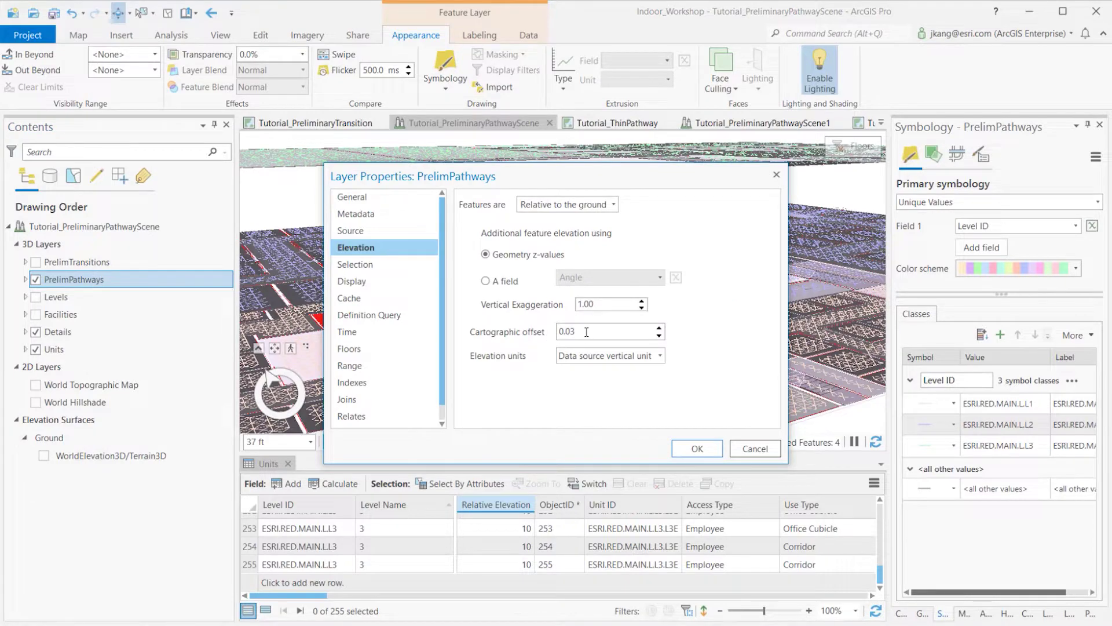
pyautogui.click(747, 446)
pyautogui.scroll(-3, 659, 307)
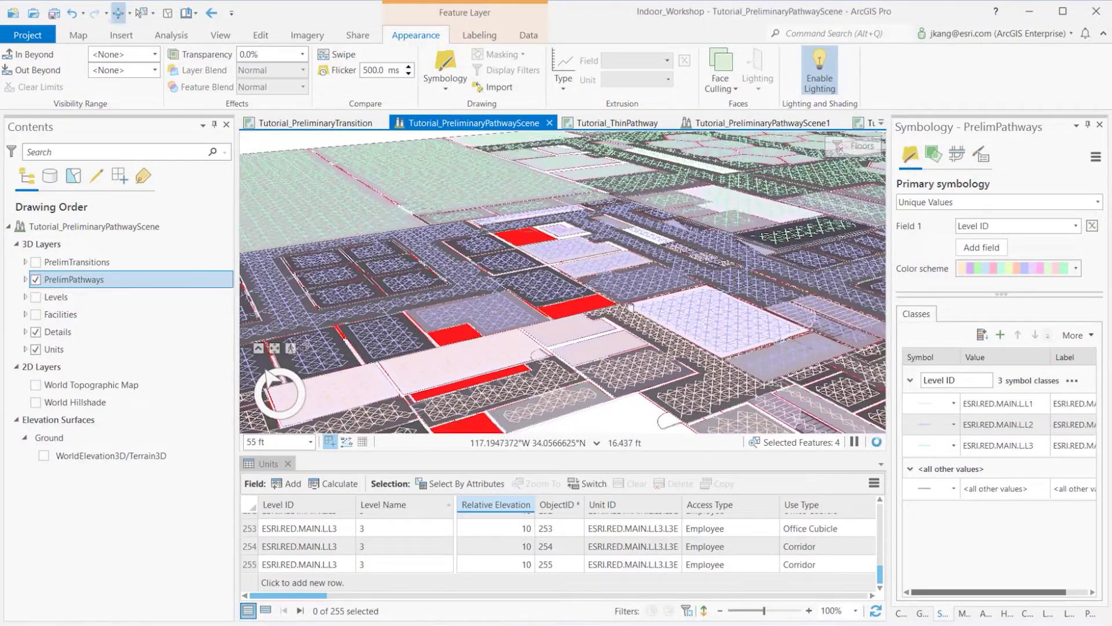
pyautogui.moveTo(647, 313); pyautogui.dragTo(585, 302)
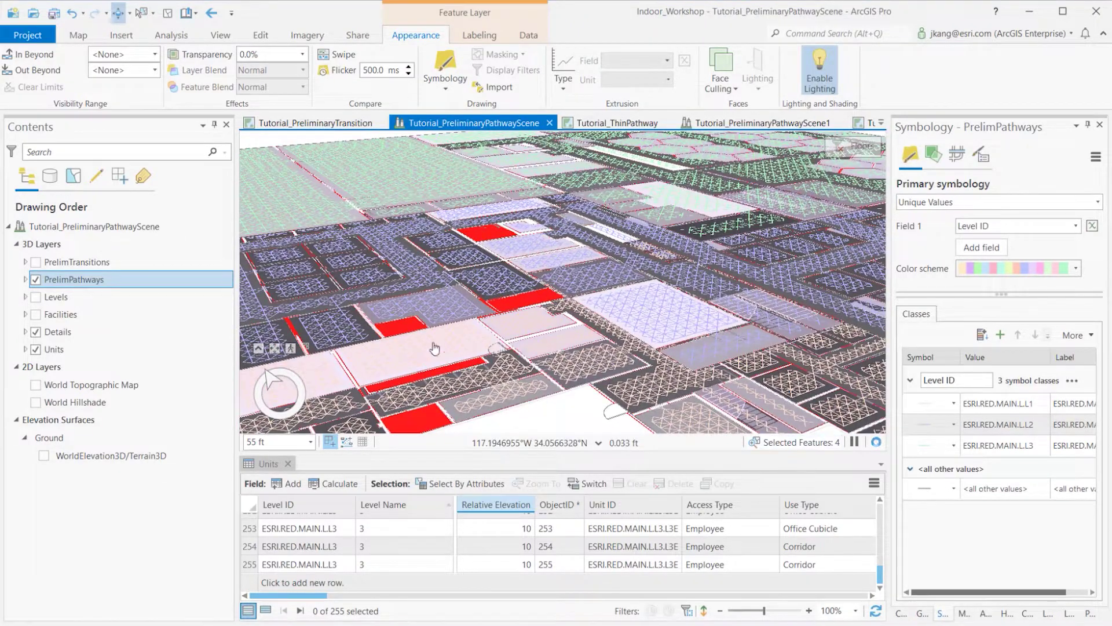
pyautogui.moveTo(417, 335); pyautogui.dragTo(490, 299)
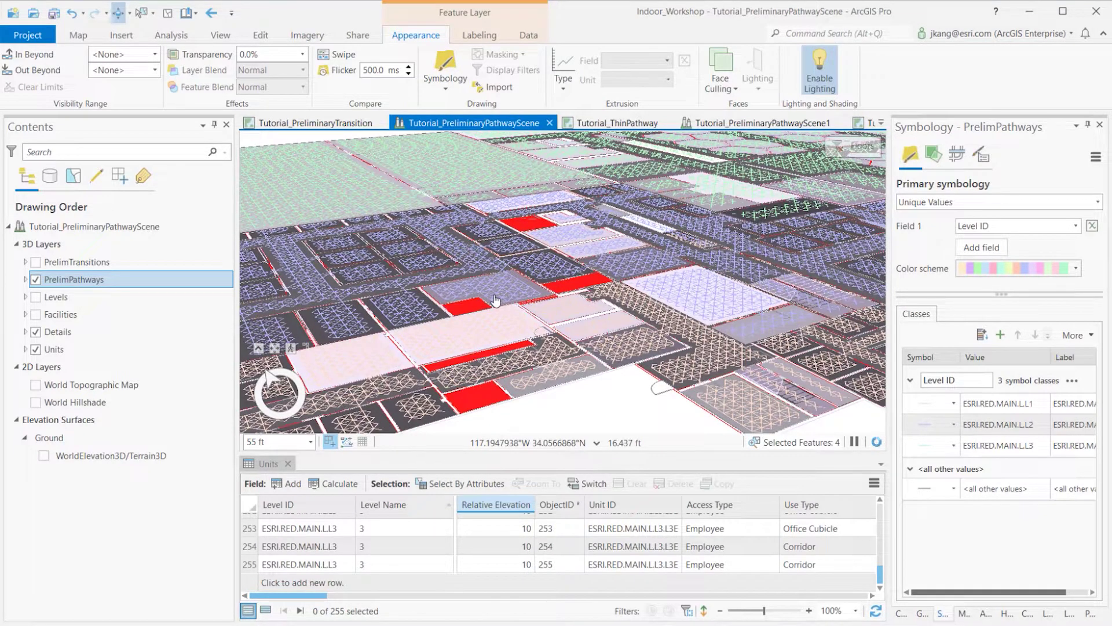
pyautogui.moveTo(496, 299); pyautogui.dragTo(474, 299)
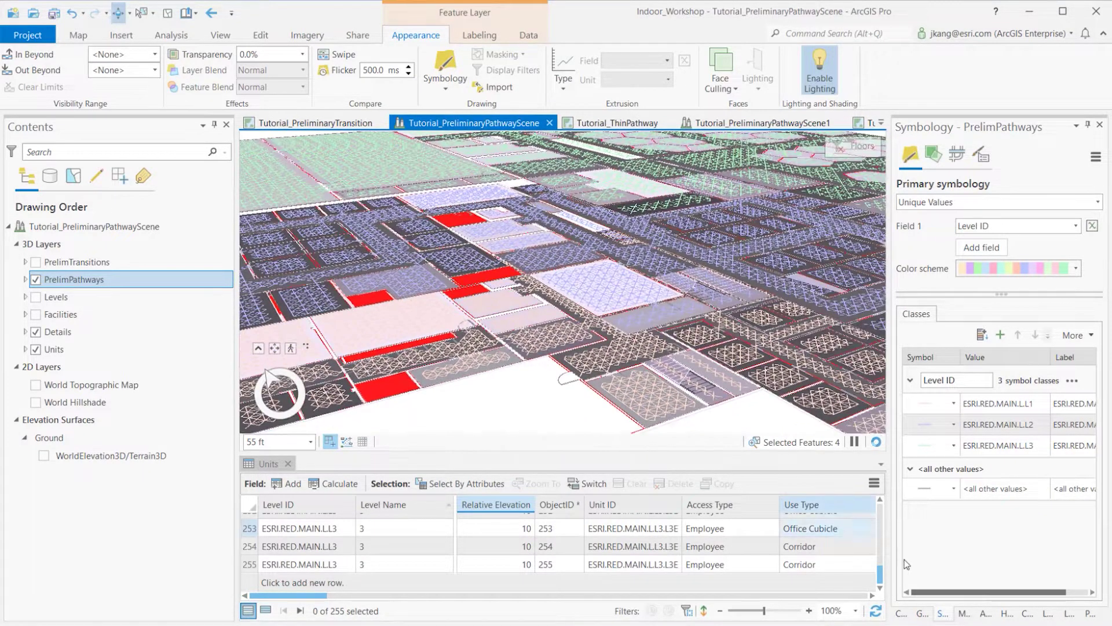
# Open the Generate Floor Transitions tool from the Geoprocessing toolboxes
pyautogui.click(927, 616)
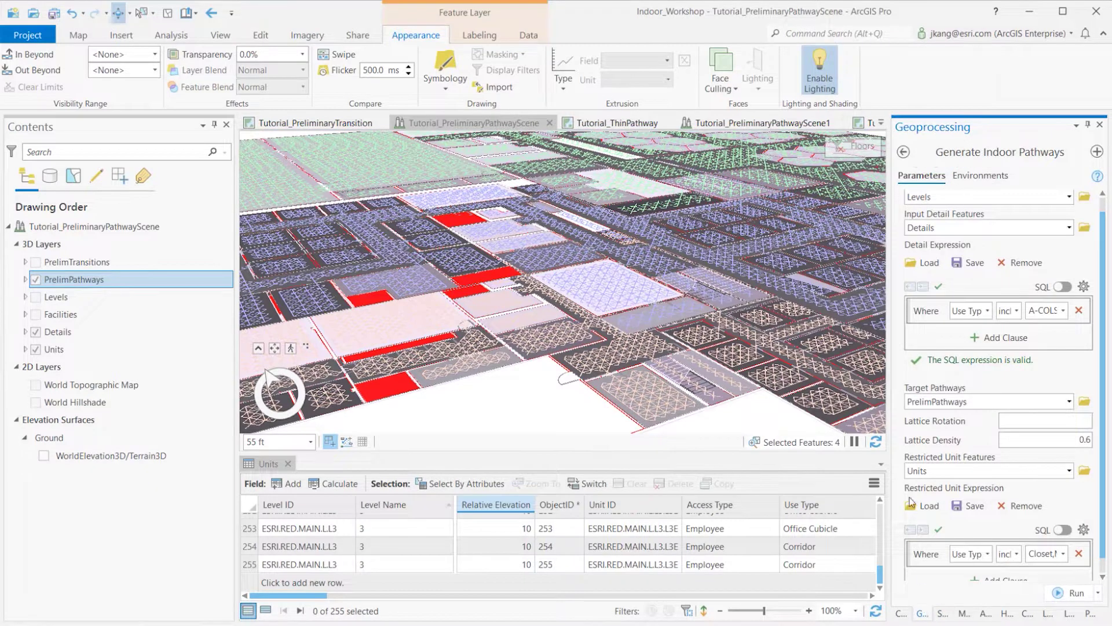
pyautogui.click(904, 157)
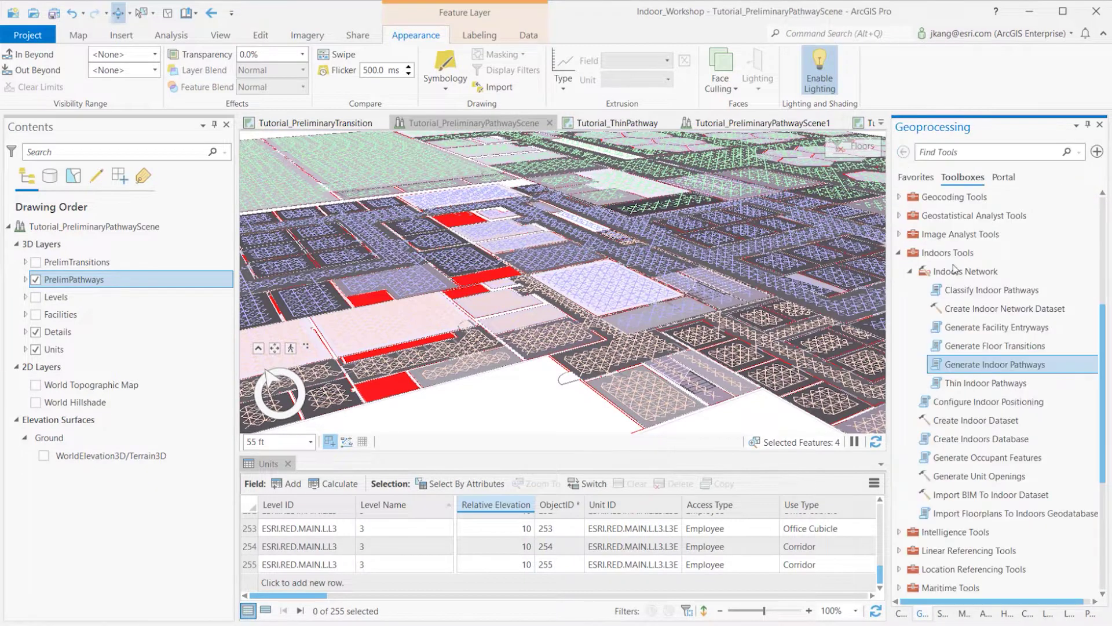
pyautogui.click(1003, 346)
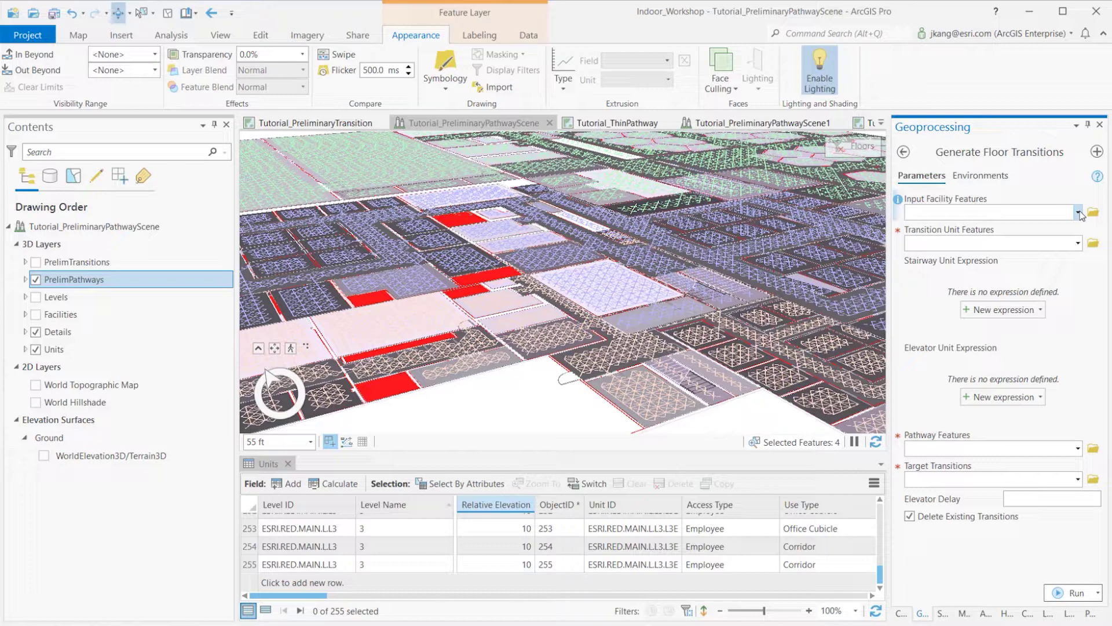
# Set Input Facility Features to Facilities and Transition Unit Features to Units
pyautogui.click(1079, 213)
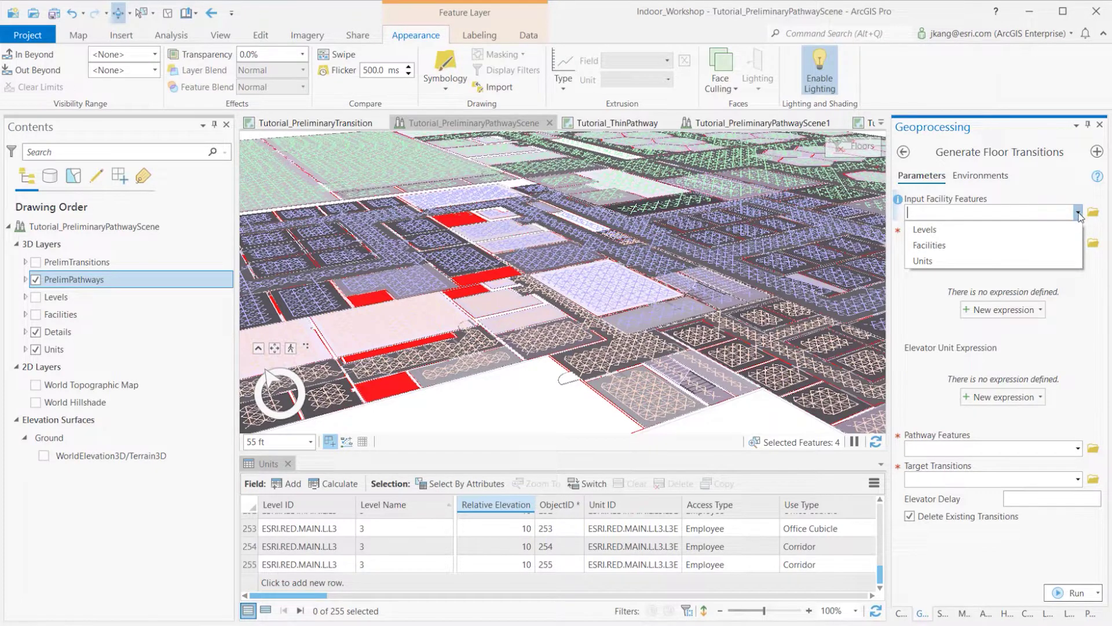
pyautogui.click(955, 251)
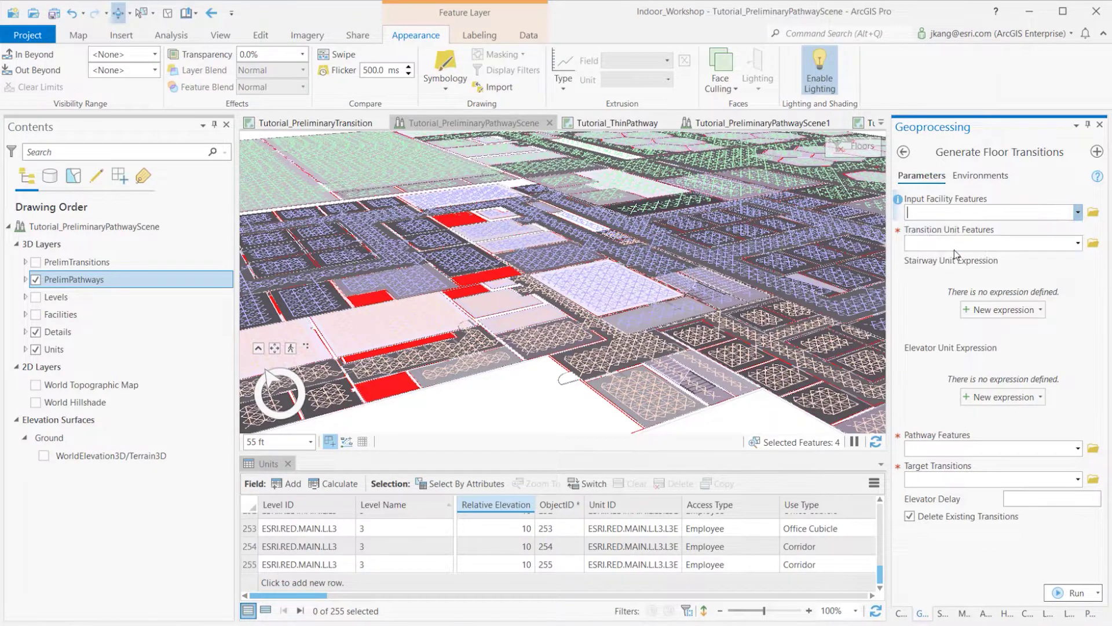
pyautogui.click(1078, 243)
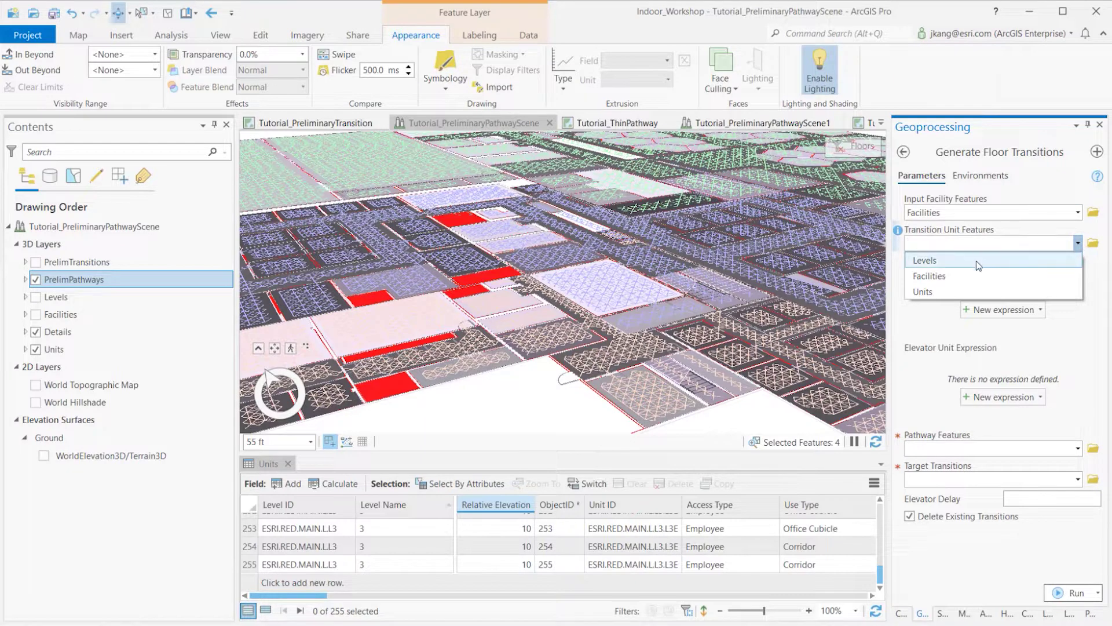
pyautogui.click(924, 293)
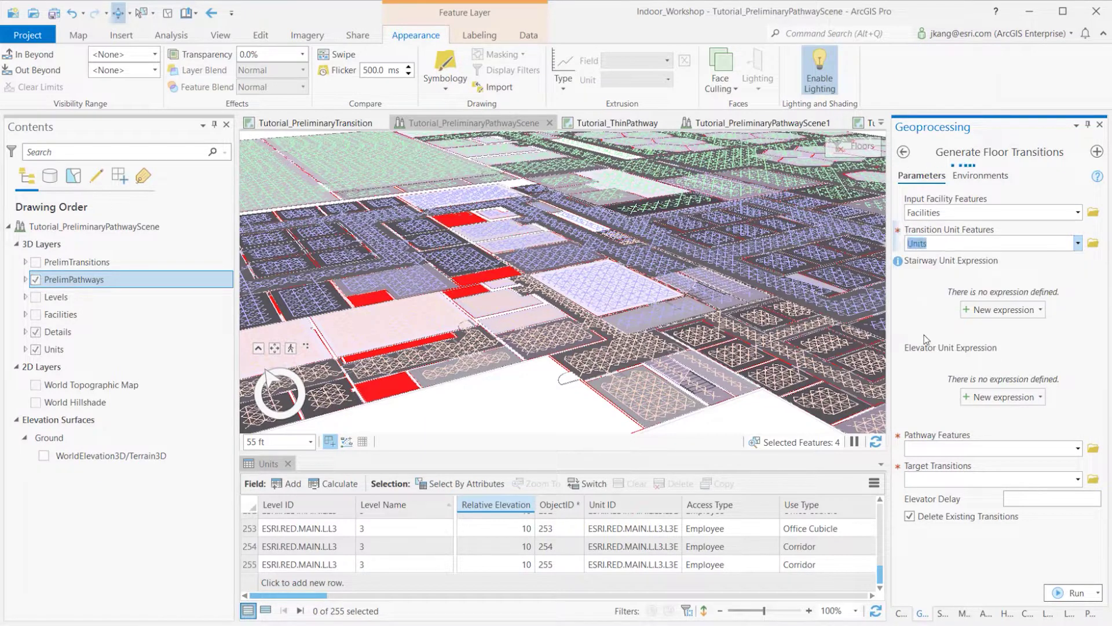
# Build and verify the stairway expression Use Type = Stairway
pyautogui.click(978, 313)
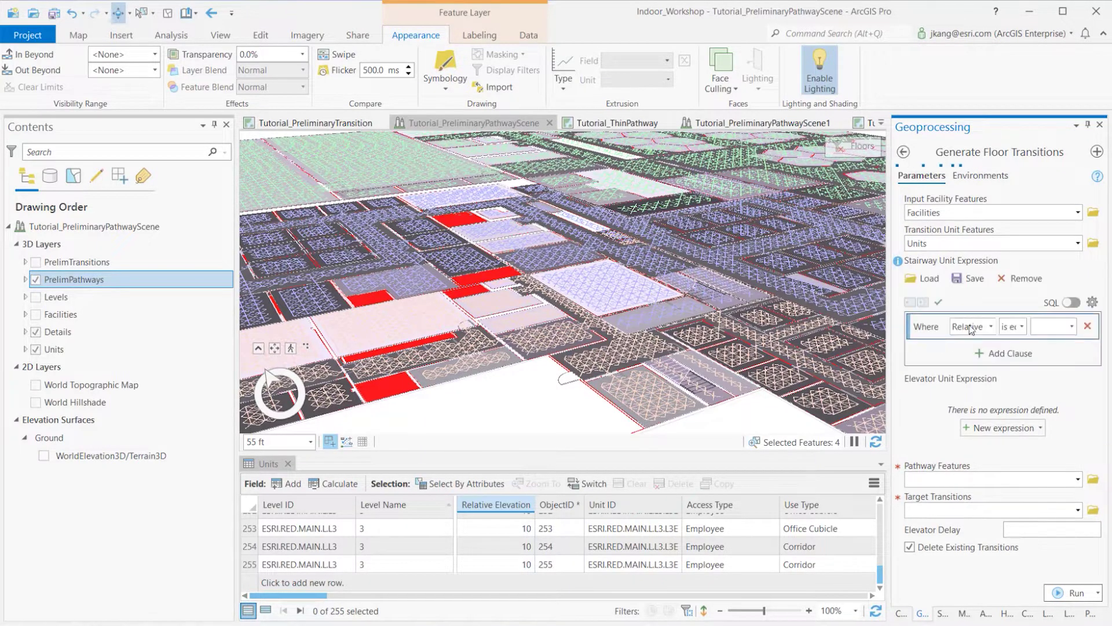
pyautogui.click(993, 327)
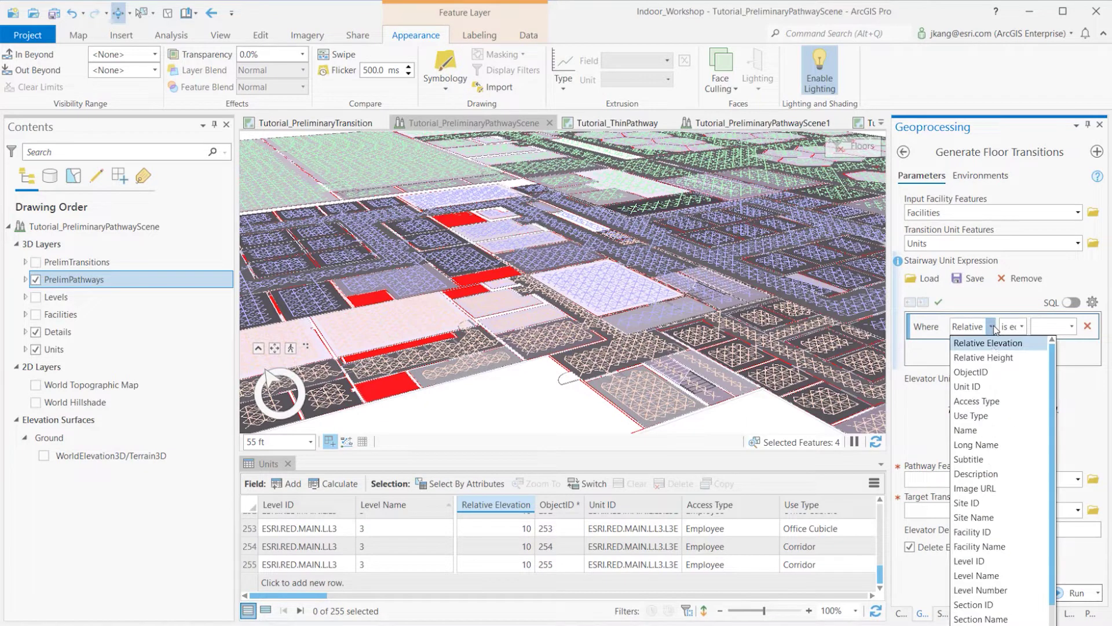
pyautogui.click(979, 415)
pyautogui.click(1073, 326)
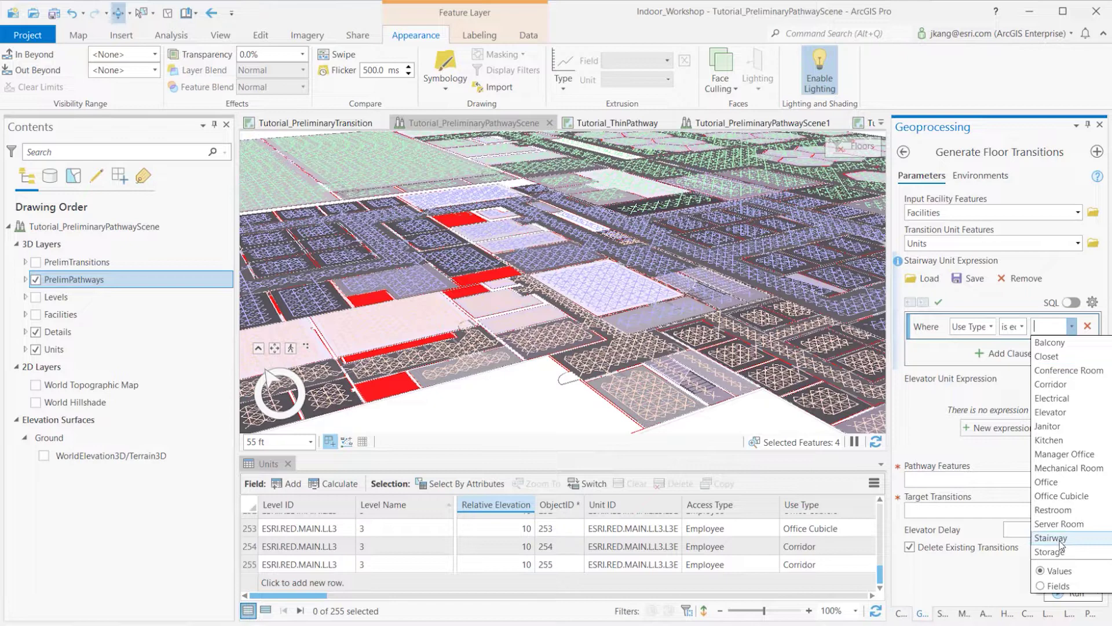
pyautogui.click(1051, 537)
pyautogui.click(938, 302)
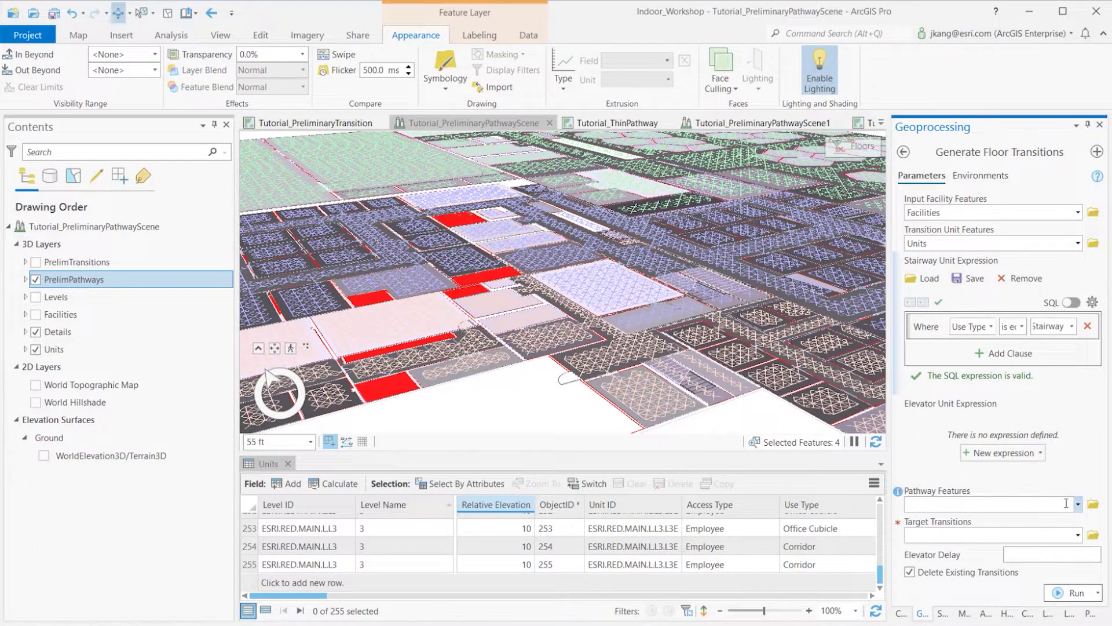
# Build the elevator expression Use Type = Elevator
pyautogui.click(998, 453)
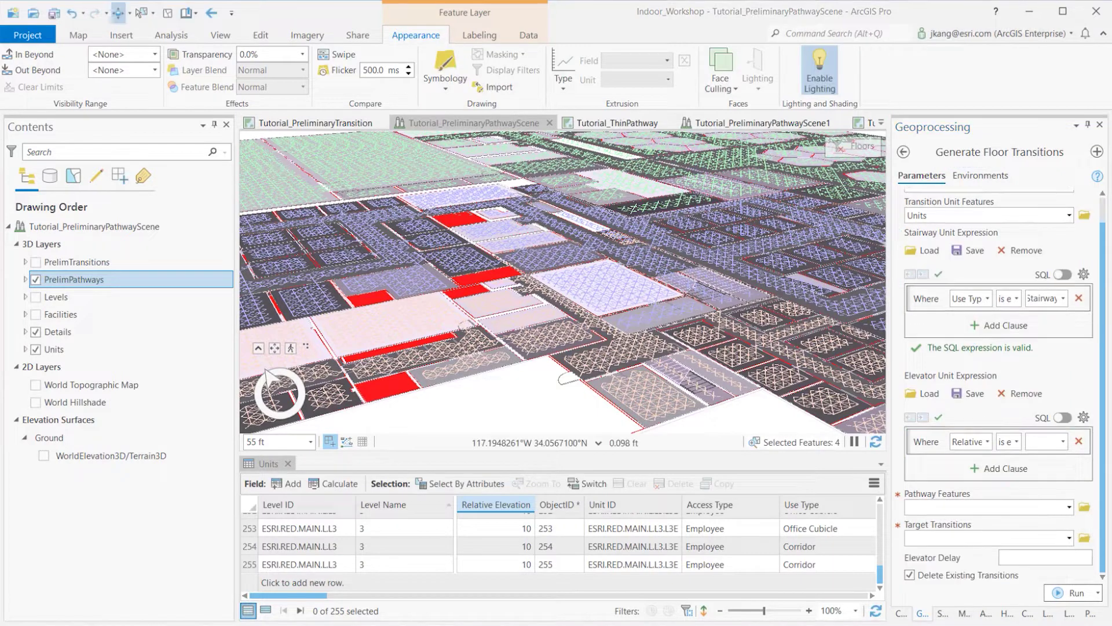
pyautogui.click(994, 446)
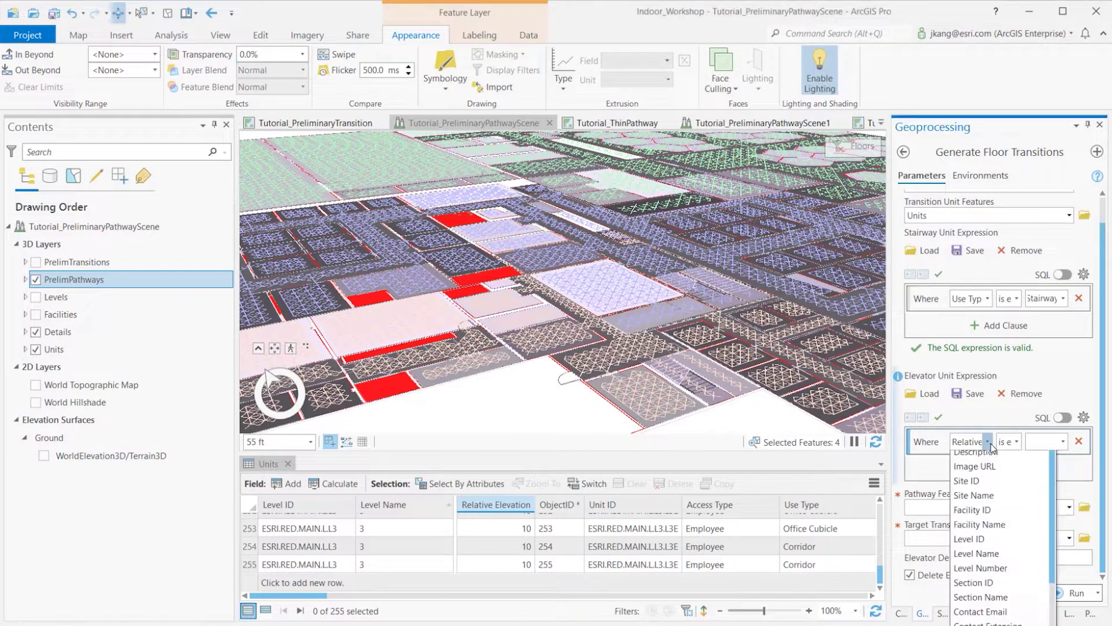
pyautogui.click(991, 525)
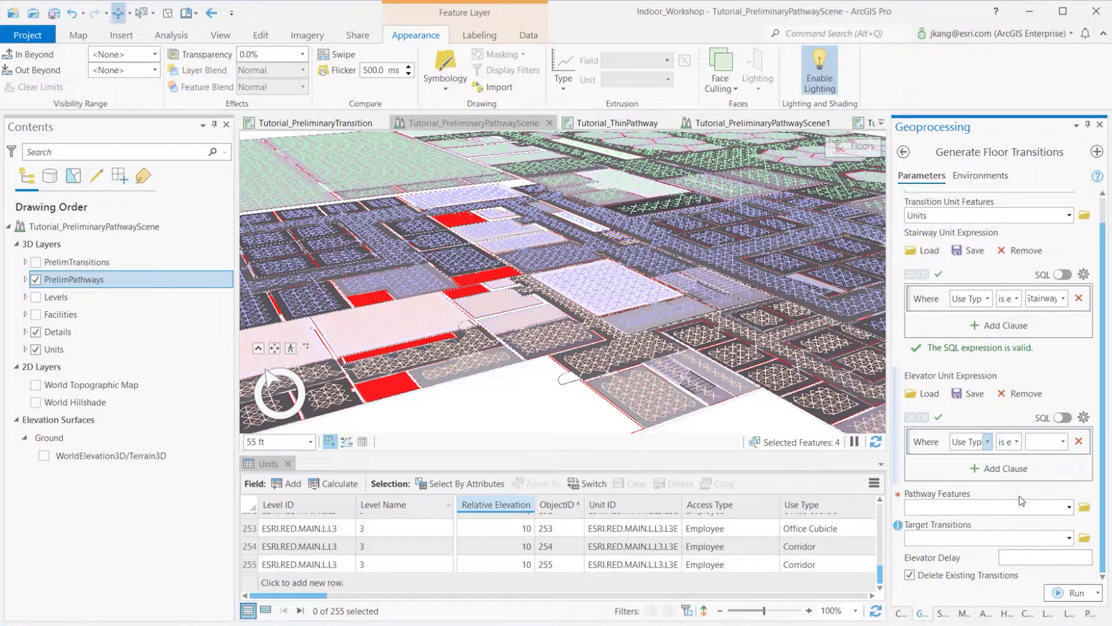
pyautogui.click(1063, 441)
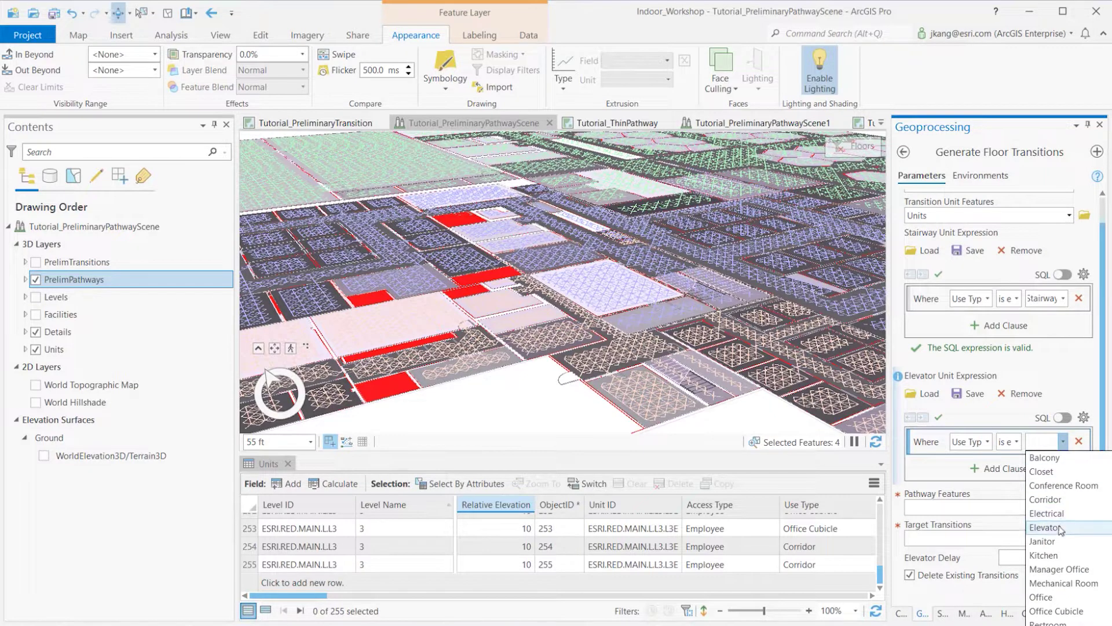
pyautogui.click(1060, 527)
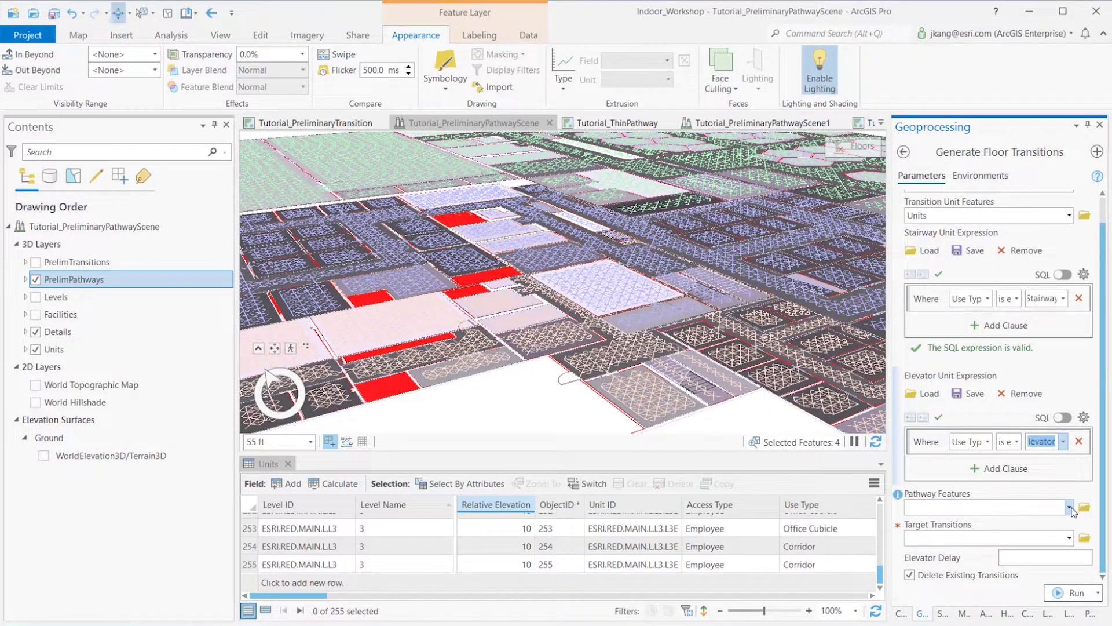
# Set Pathway Features to PrelimPathways and Target Transitions to PrelimTransitions
pyautogui.click(1070, 508)
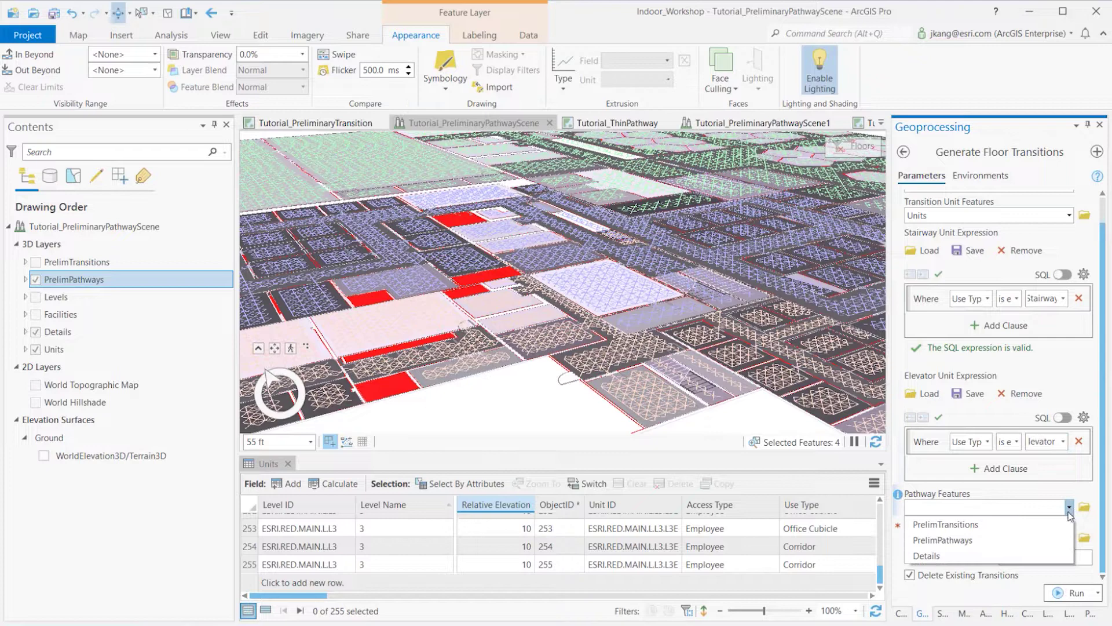
pyautogui.click(1017, 540)
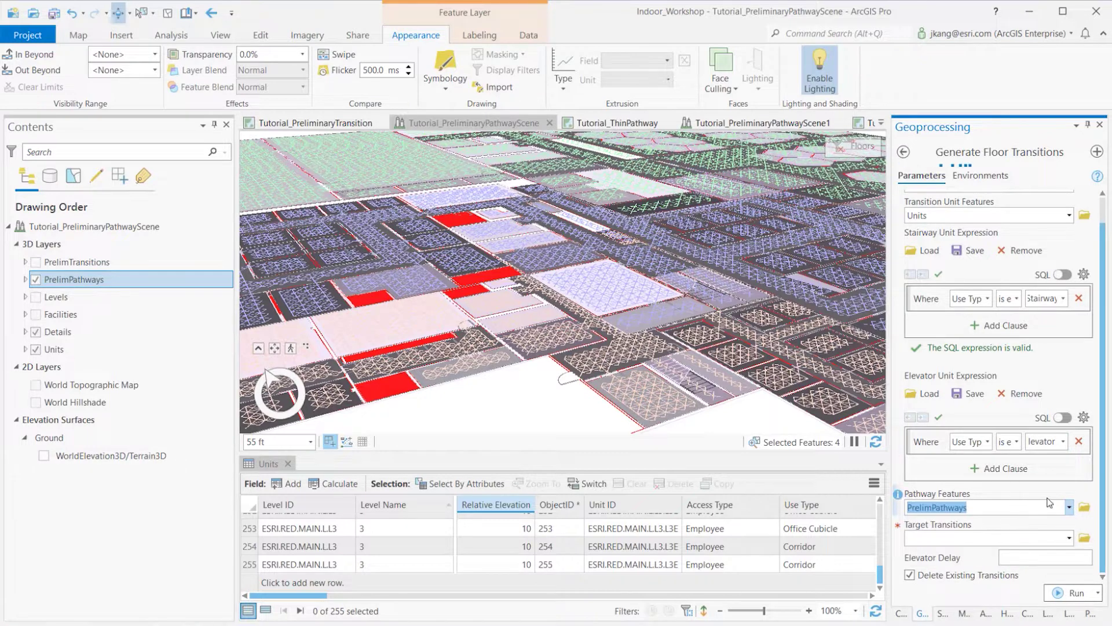
pyautogui.click(1070, 539)
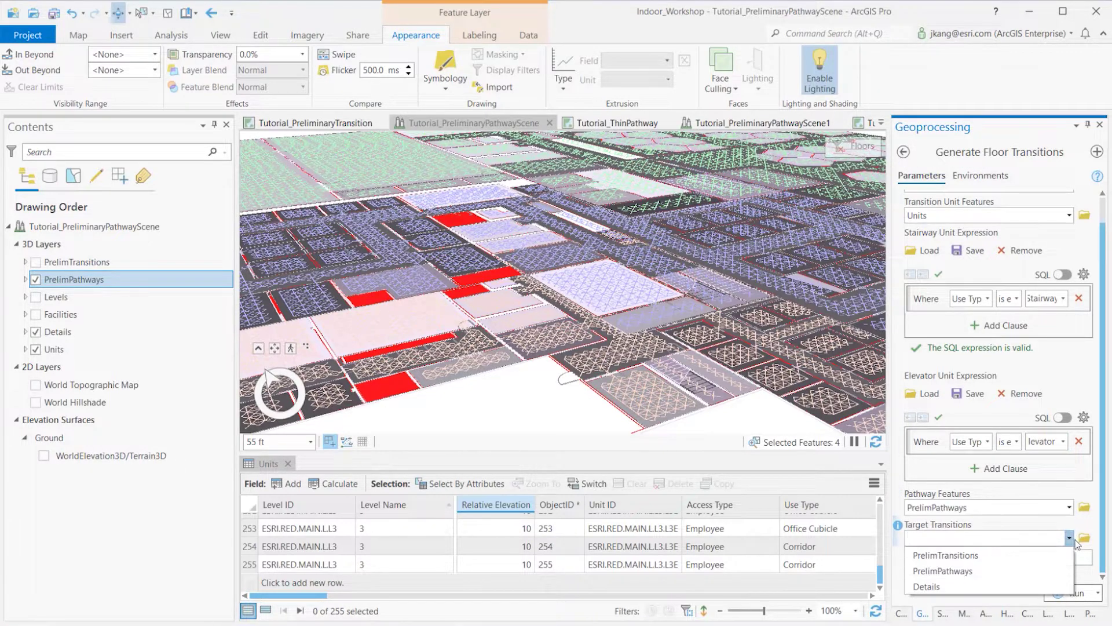
pyautogui.click(1044, 560)
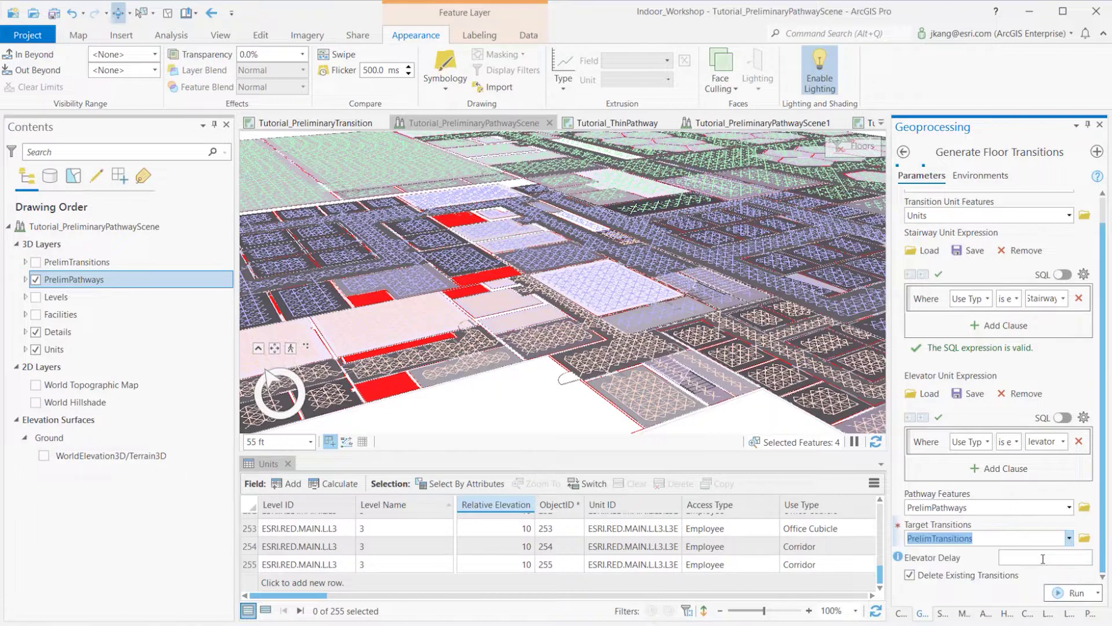
# Scroll down to the Elevator Delay parameter, ready to enter its value
pyautogui.click(1006, 544)
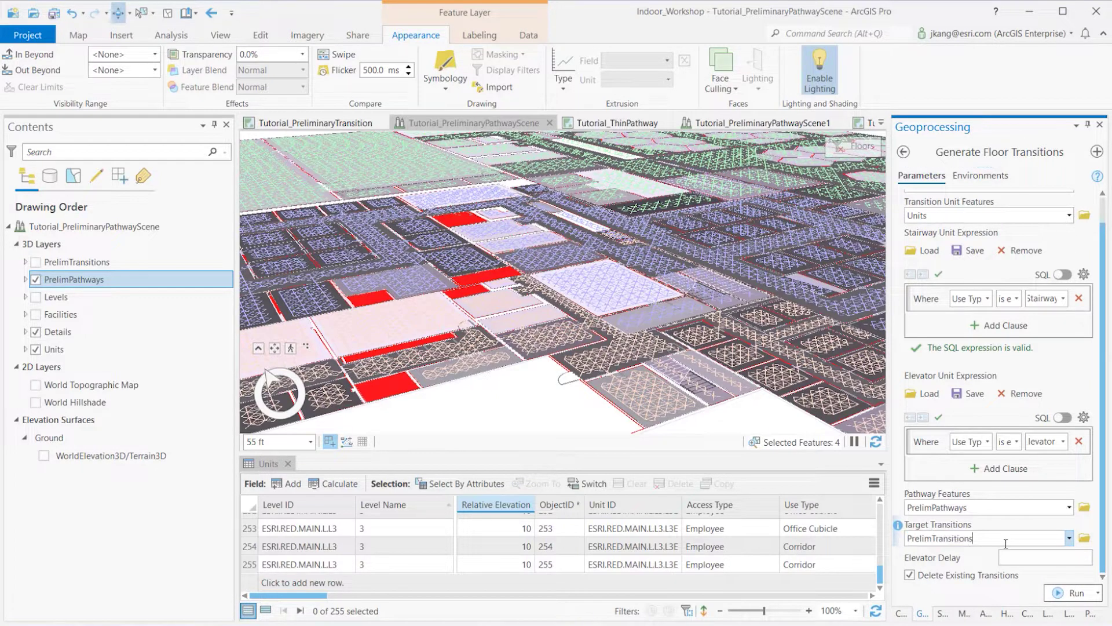
pyautogui.click(1055, 560)
pyautogui.scroll(-3, 631, 307)
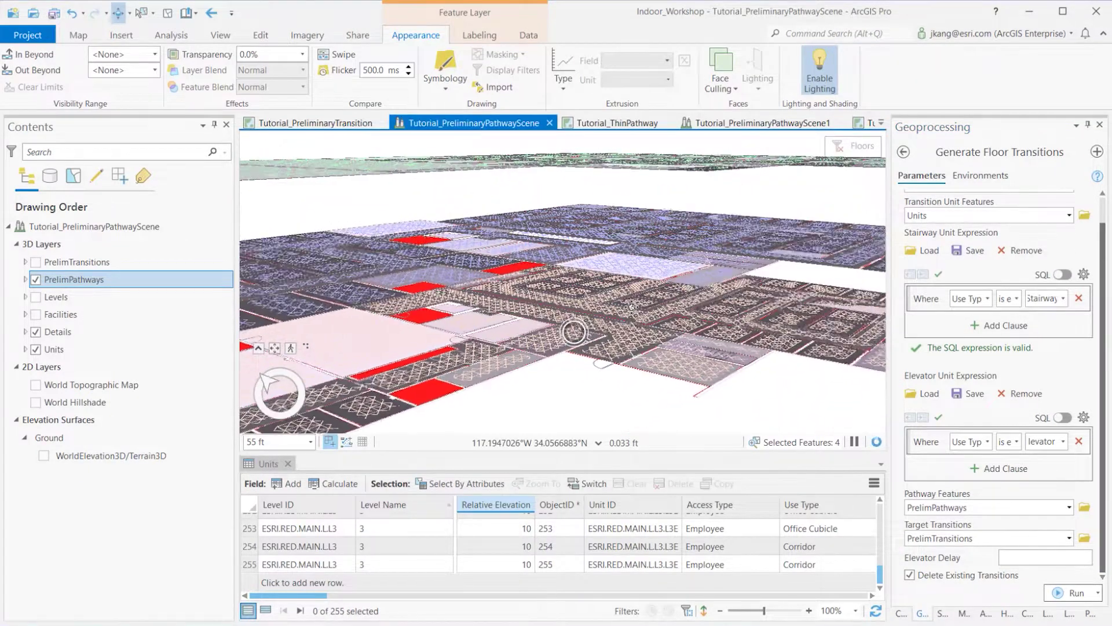
pyautogui.click(1058, 561)
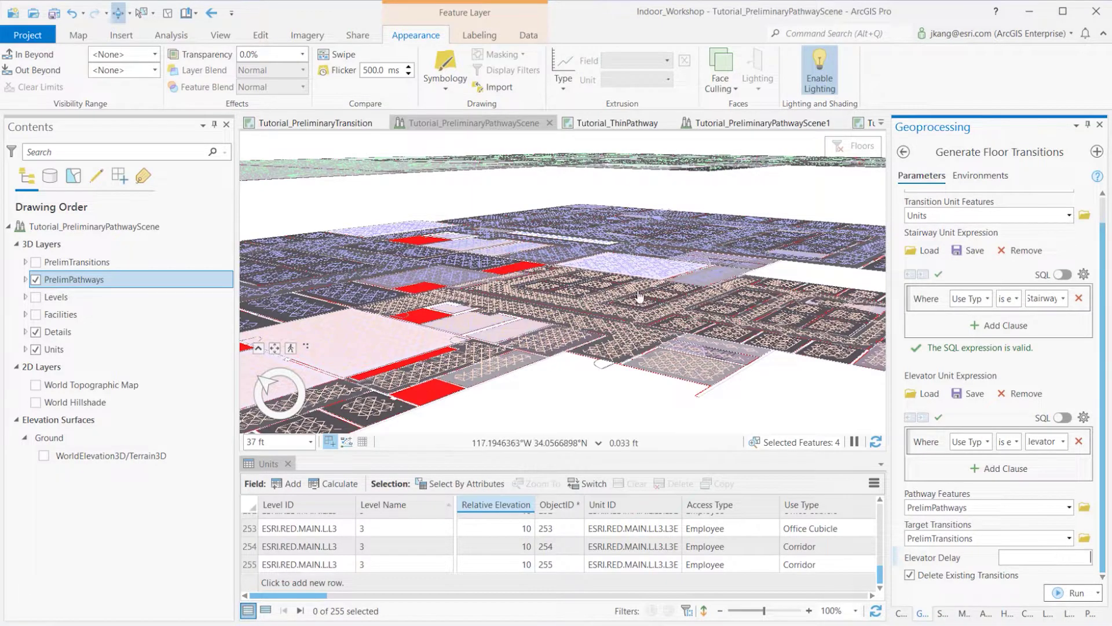
pyautogui.moveTo(639, 297); pyautogui.dragTo(546, 288)
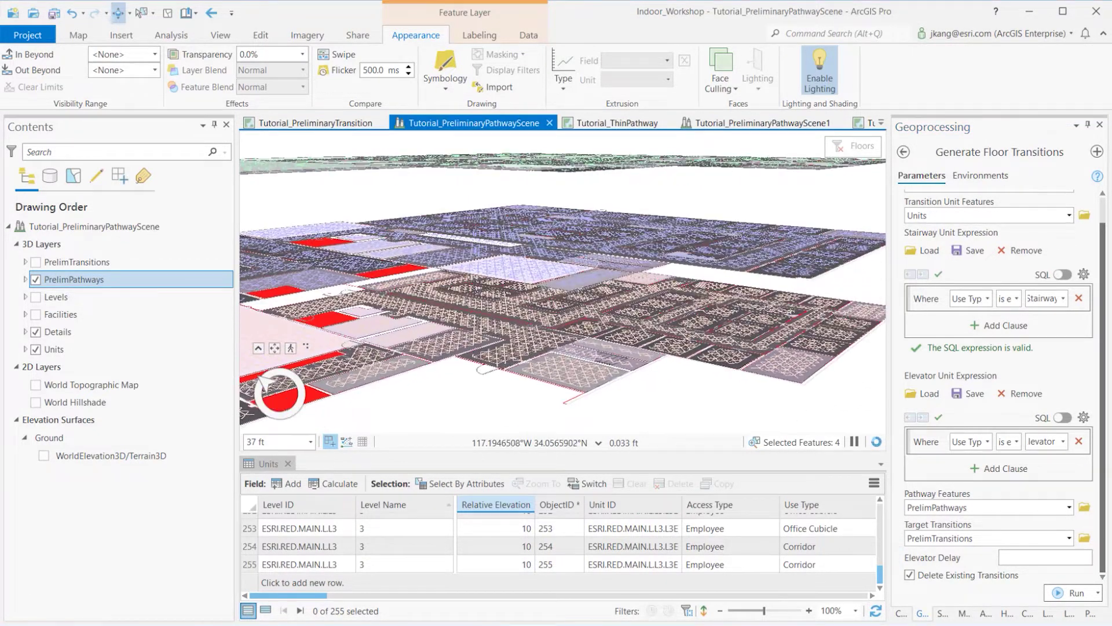
pyautogui.click(1087, 558)
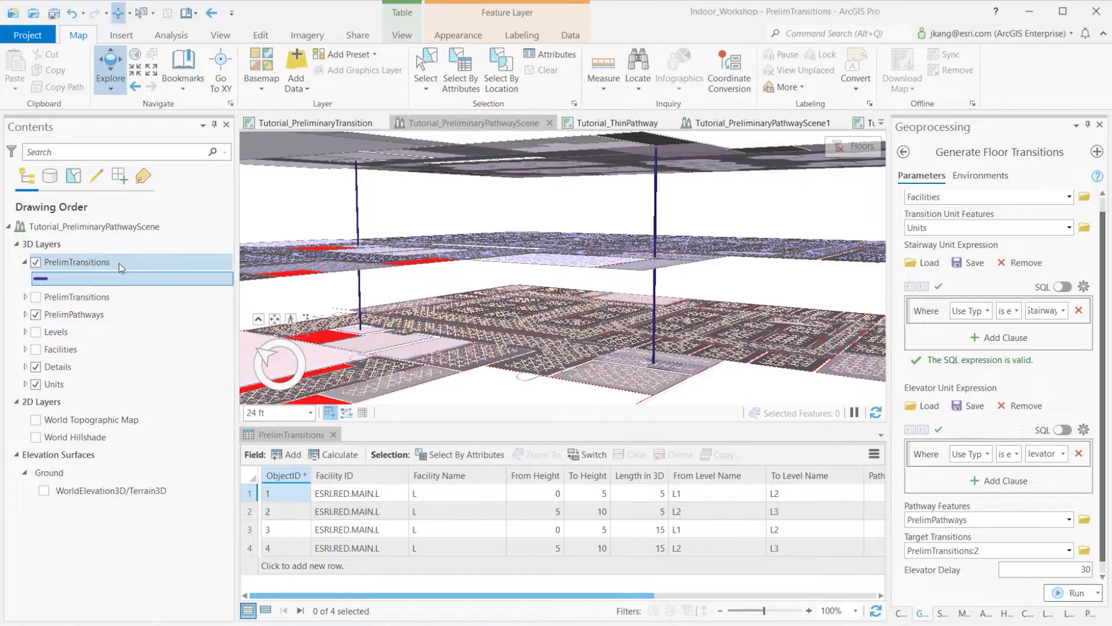
# Activate the pathway scene and zoom in on the new vertical PrelimTransitions lines
pyautogui.click(454, 303)
pyautogui.scroll(2, 455, 304)
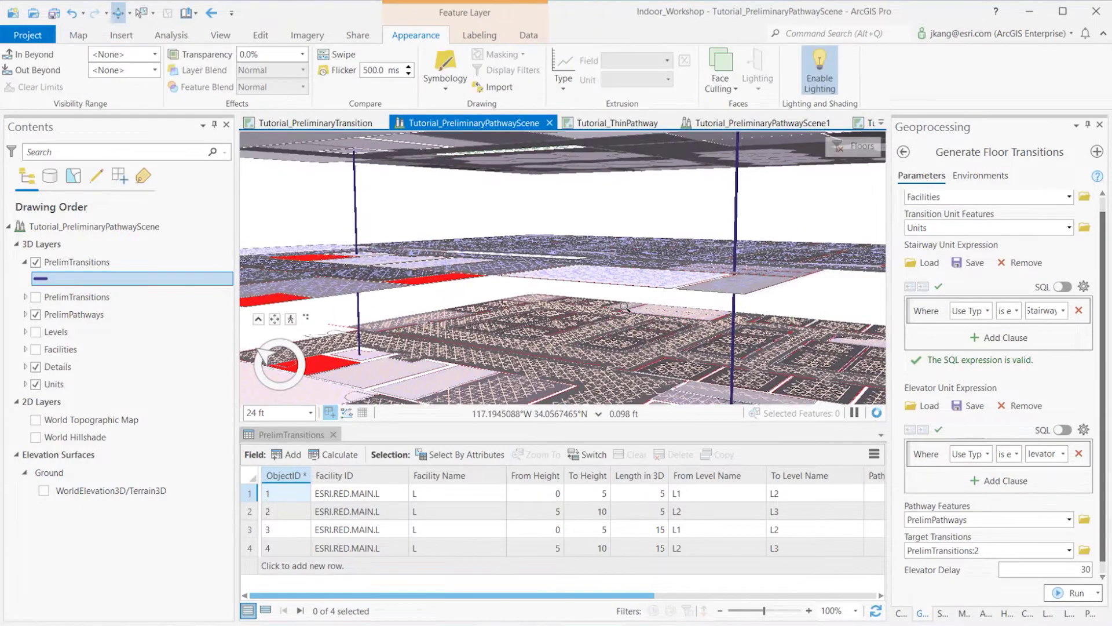
pyautogui.scroll(1, 604, 307)
pyautogui.moveTo(604, 307); pyautogui.dragTo(493, 297)
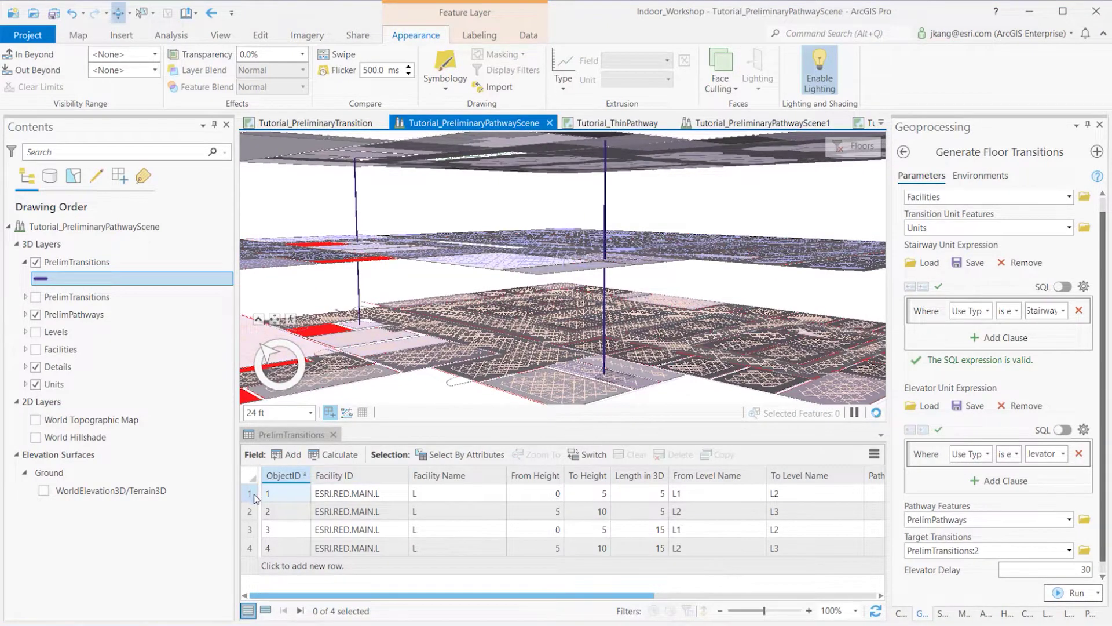
# Select PrelimTransitions rows 1–2, then 3–4, then 1–2 again, comparing the highlighted lines
pyautogui.moveTo(250, 499); pyautogui.dragTo(249, 520)
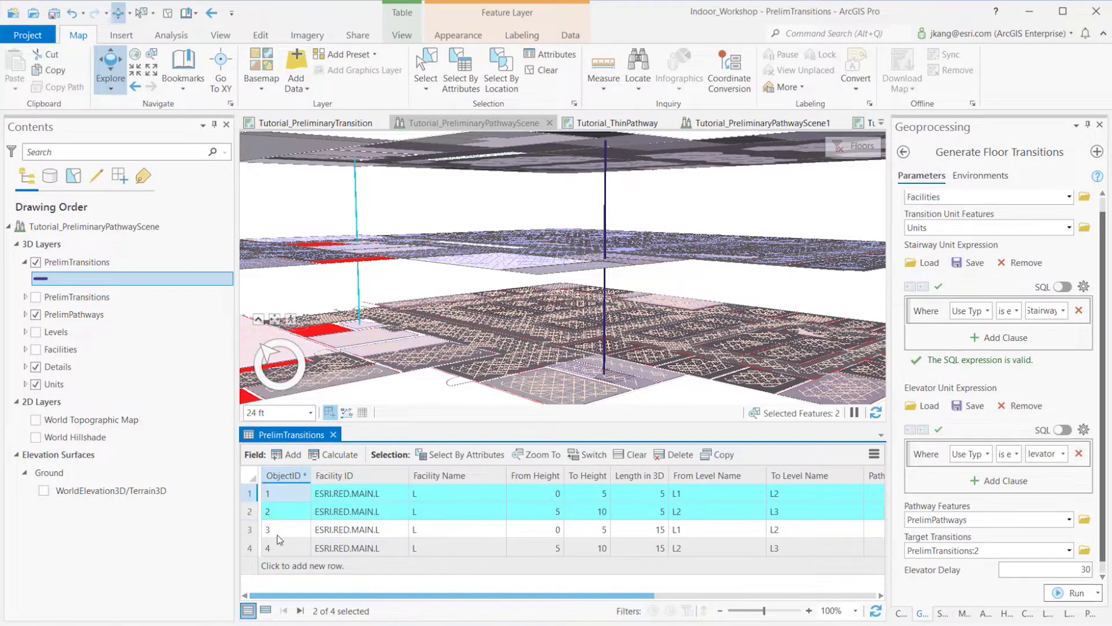
pyautogui.moveTo(250, 529); pyautogui.dragTo(250, 548)
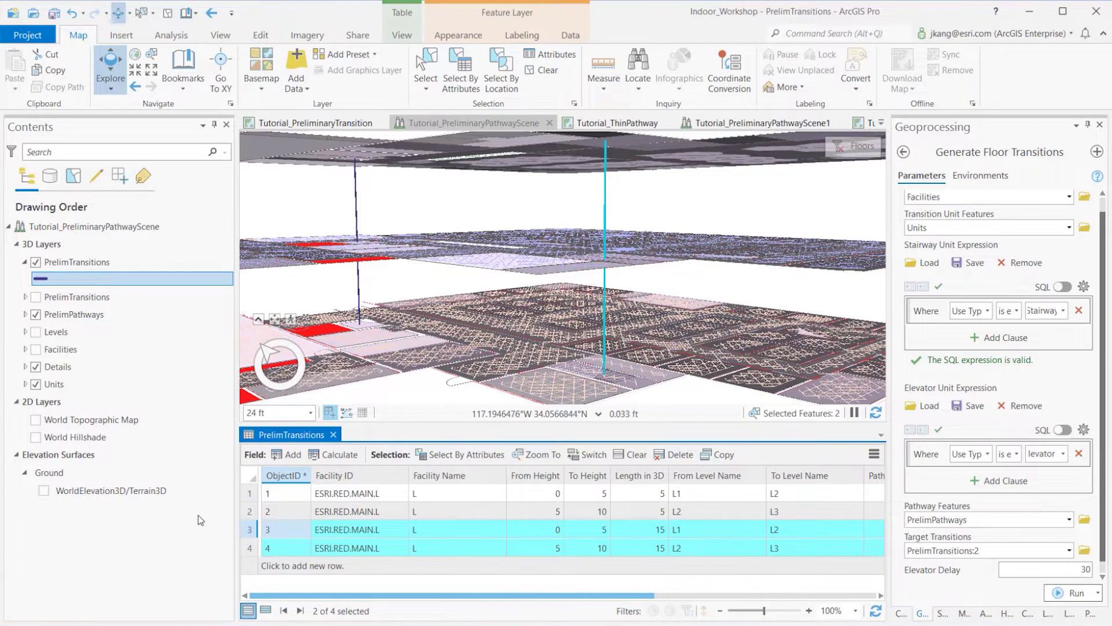
pyautogui.moveTo(250, 494); pyautogui.dragTo(251, 513)
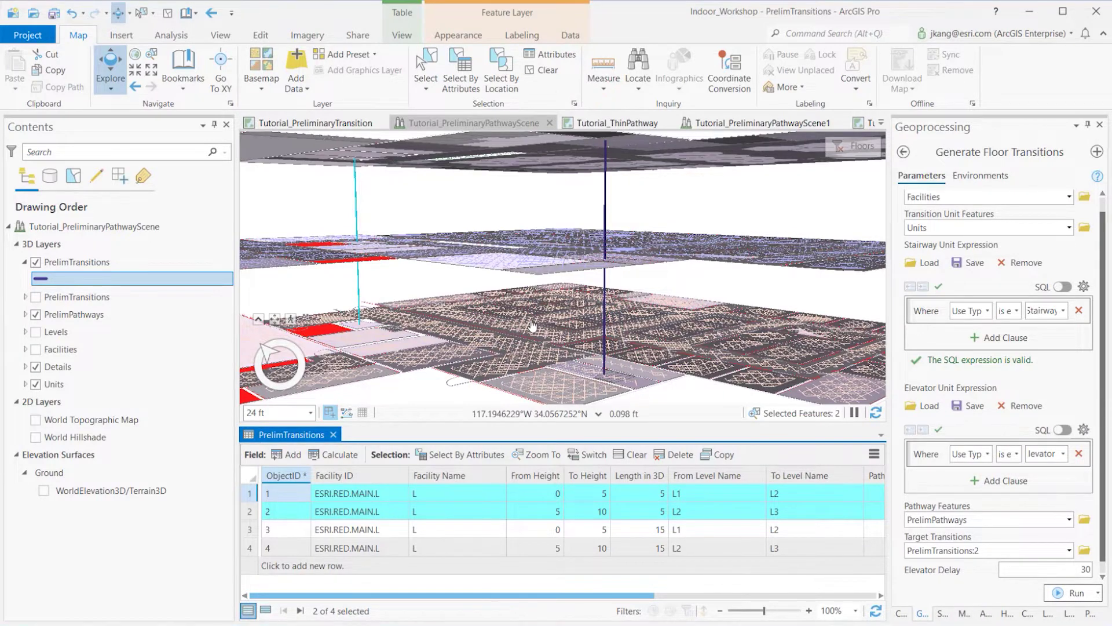
pyautogui.moveTo(532, 325); pyautogui.dragTo(487, 299)
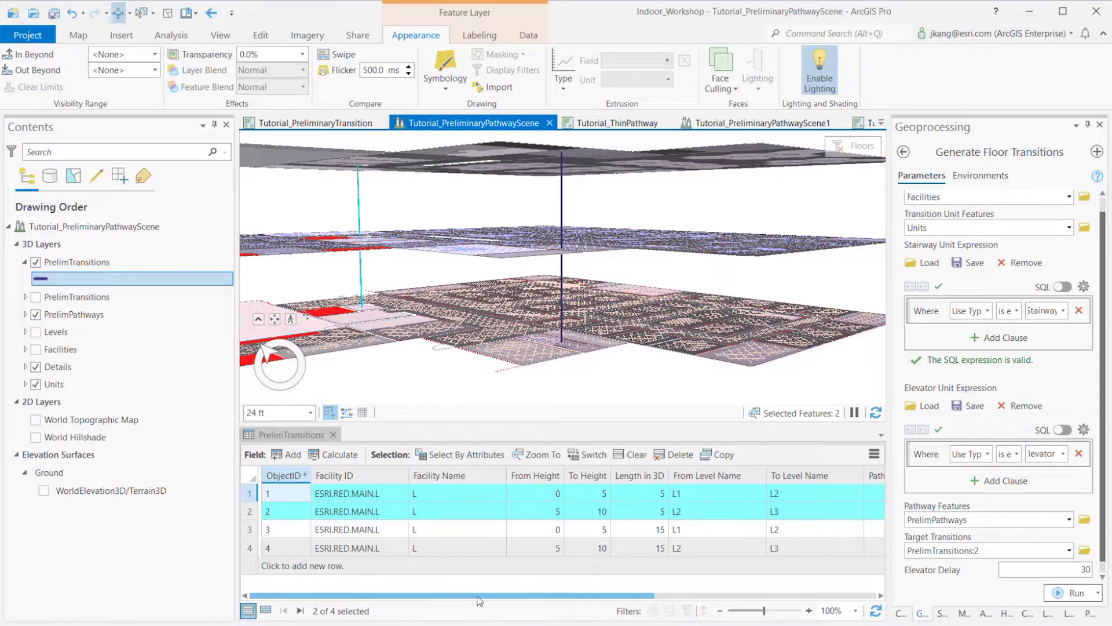
# Enlarge the attribute table and widen the Transition Type and Travel Direction columns
pyautogui.moveTo(479, 600); pyautogui.dragTo(736, 586)
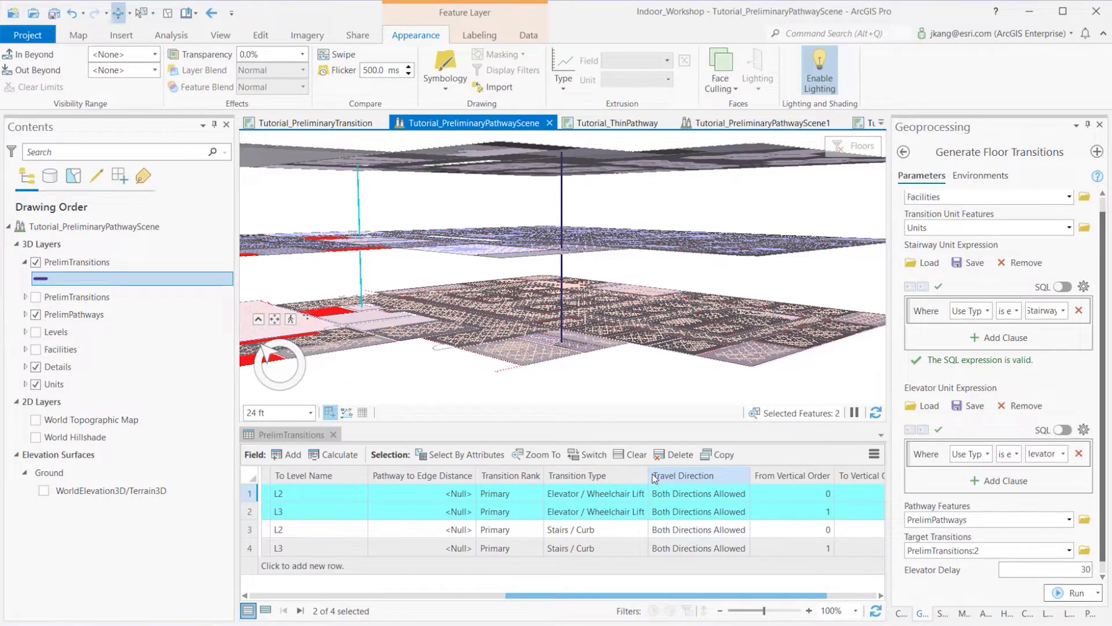
pyautogui.moveTo(656, 472); pyautogui.dragTo(683, 473)
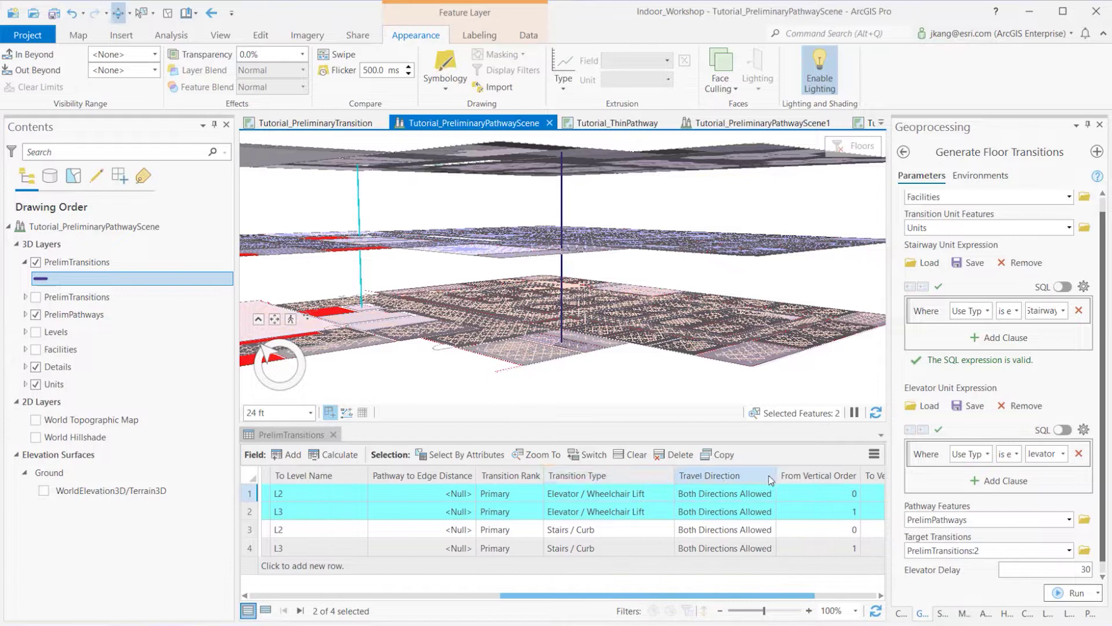
pyautogui.moveTo(776, 473); pyautogui.dragTo(800, 473)
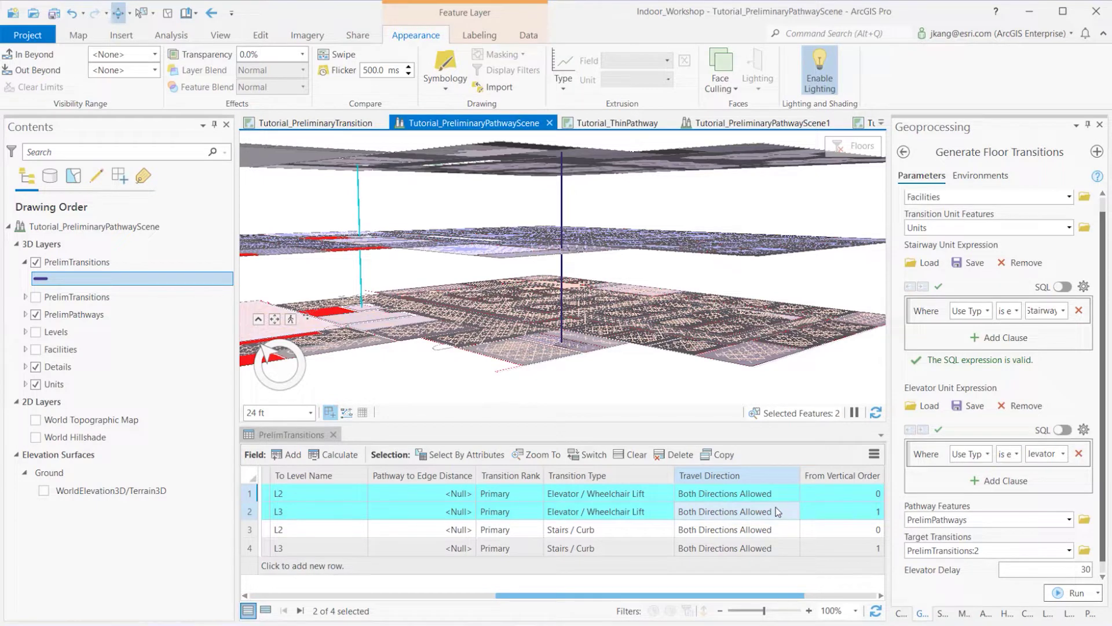
# Inspect the Travel Direction and Transition Type choices for row 1
pyautogui.click(787, 493)
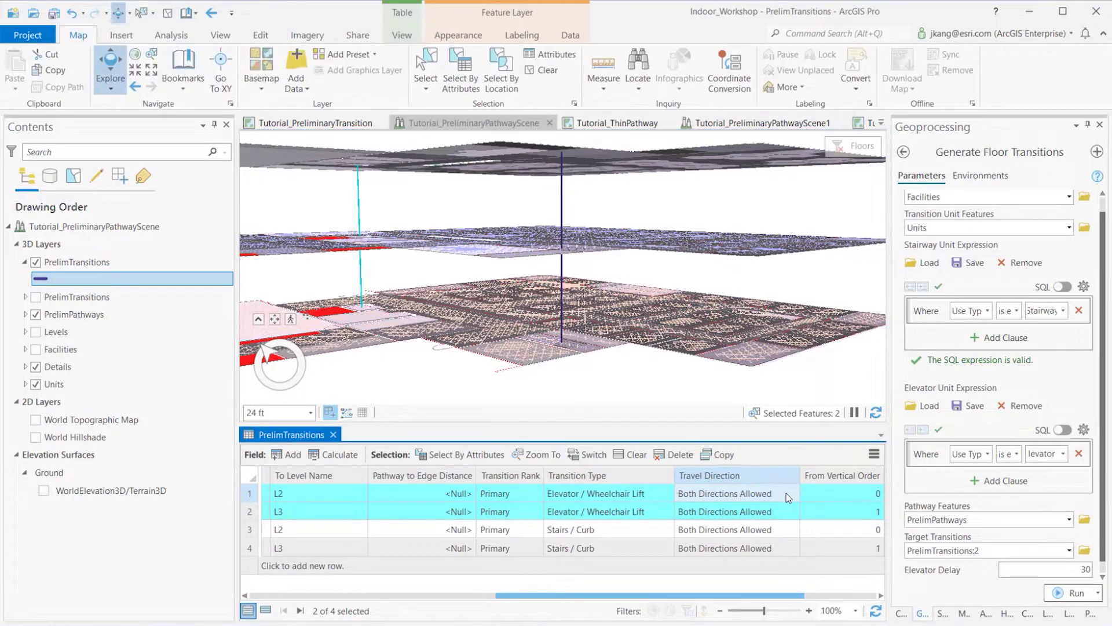
pyautogui.click(787, 493)
pyautogui.click(793, 492)
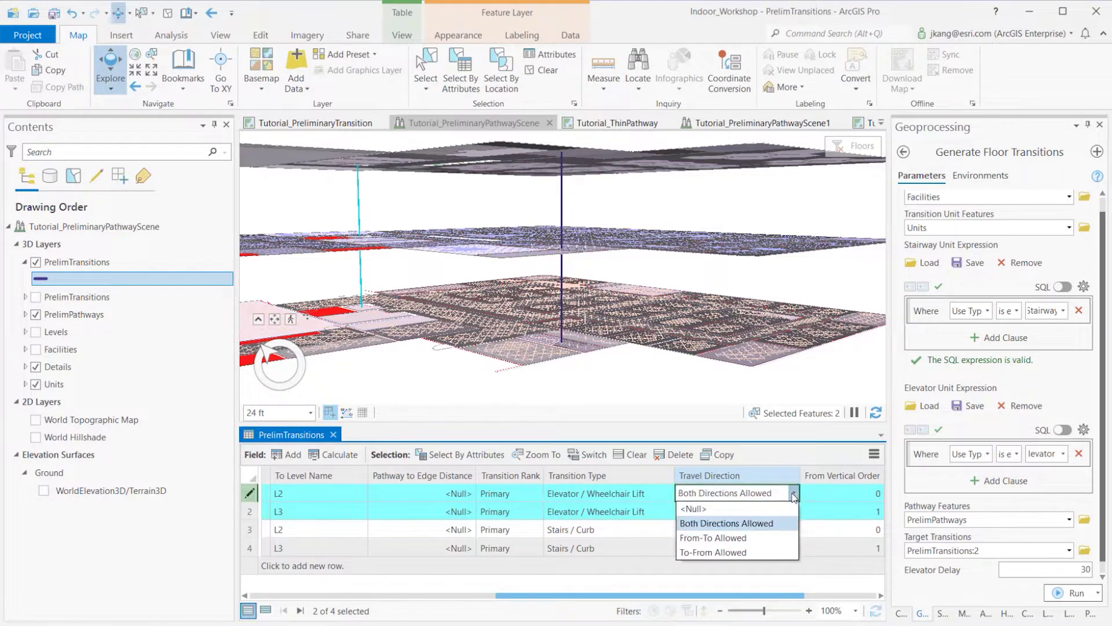
pyautogui.click(666, 496)
pyautogui.click(668, 496)
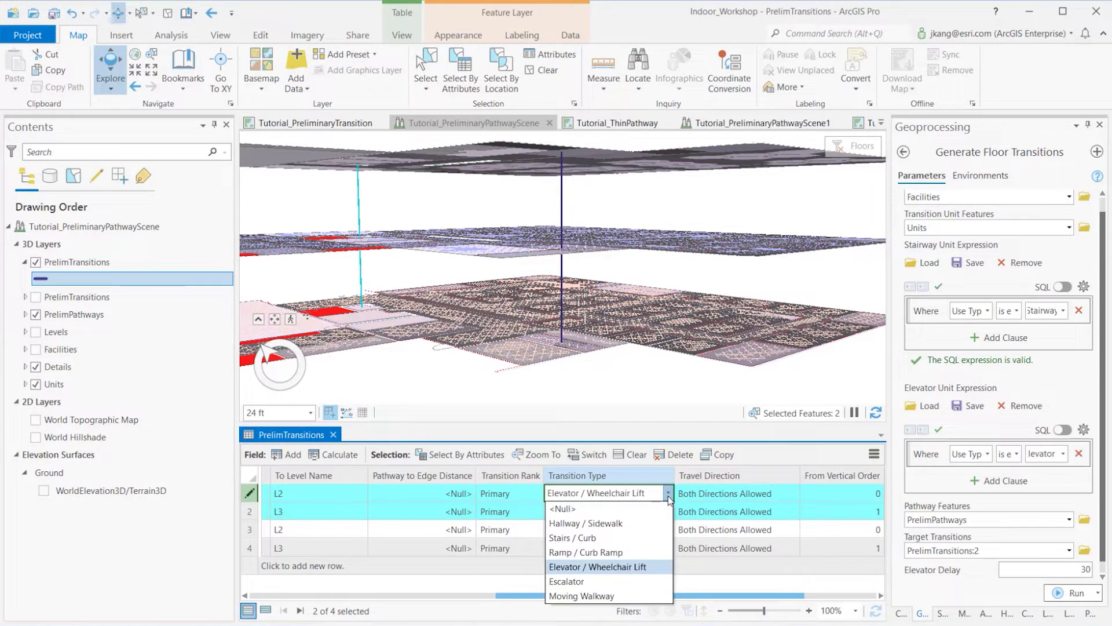
pyautogui.click(668, 496)
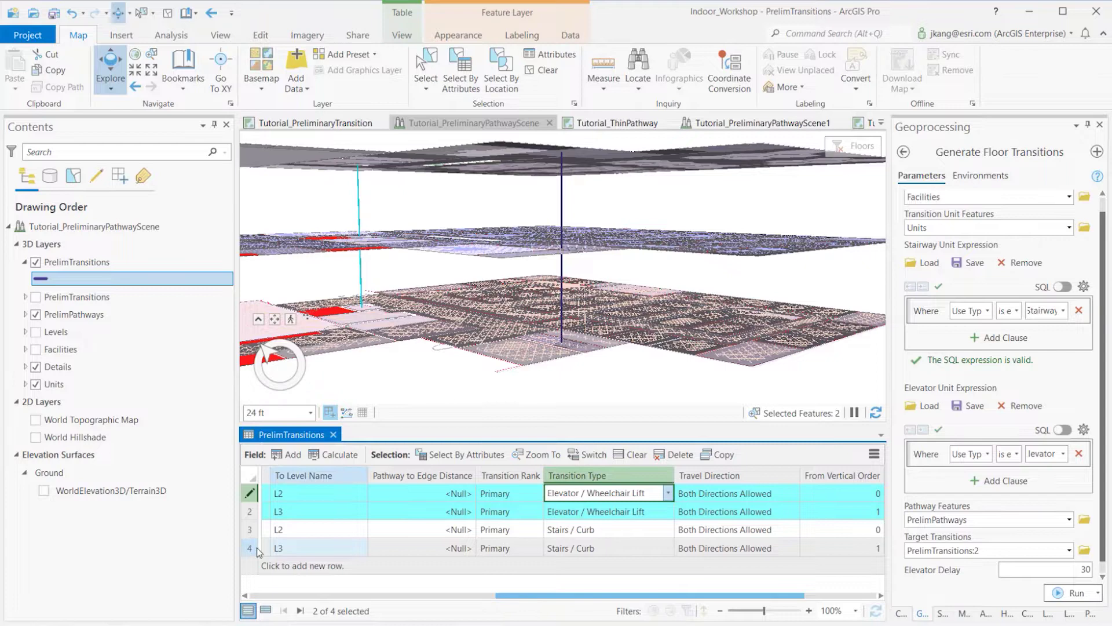
# Zoom to the Stairs / Curb lines and keep only the L1-to-L2 transition selected
pyautogui.moveTo(250, 533); pyautogui.dragTo(247, 549)
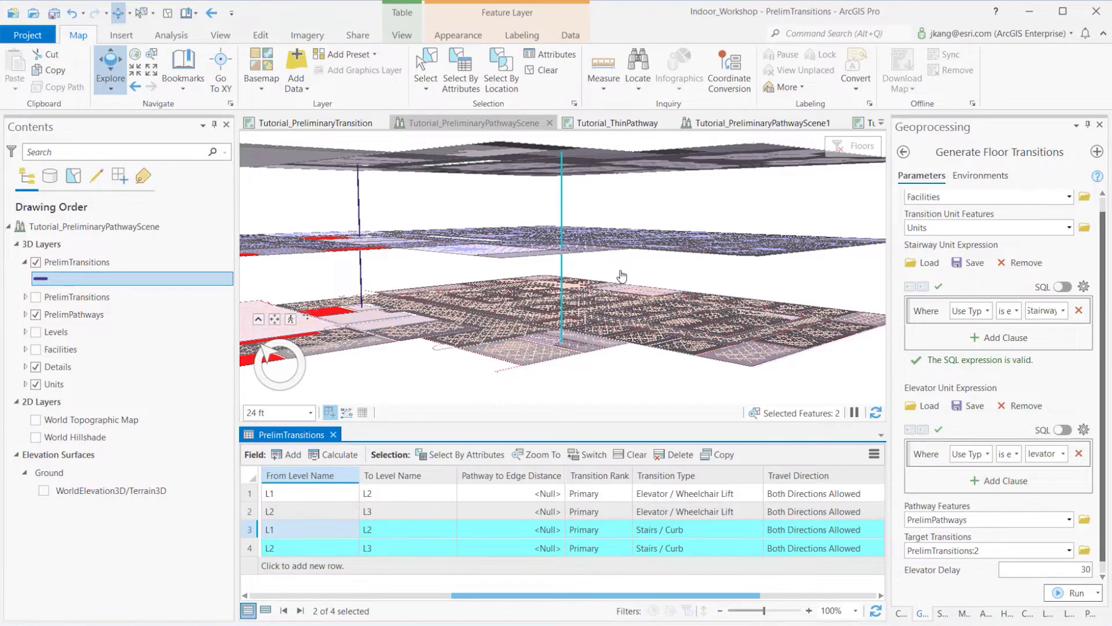
pyautogui.moveTo(622, 275); pyautogui.dragTo(602, 348, button='middle')
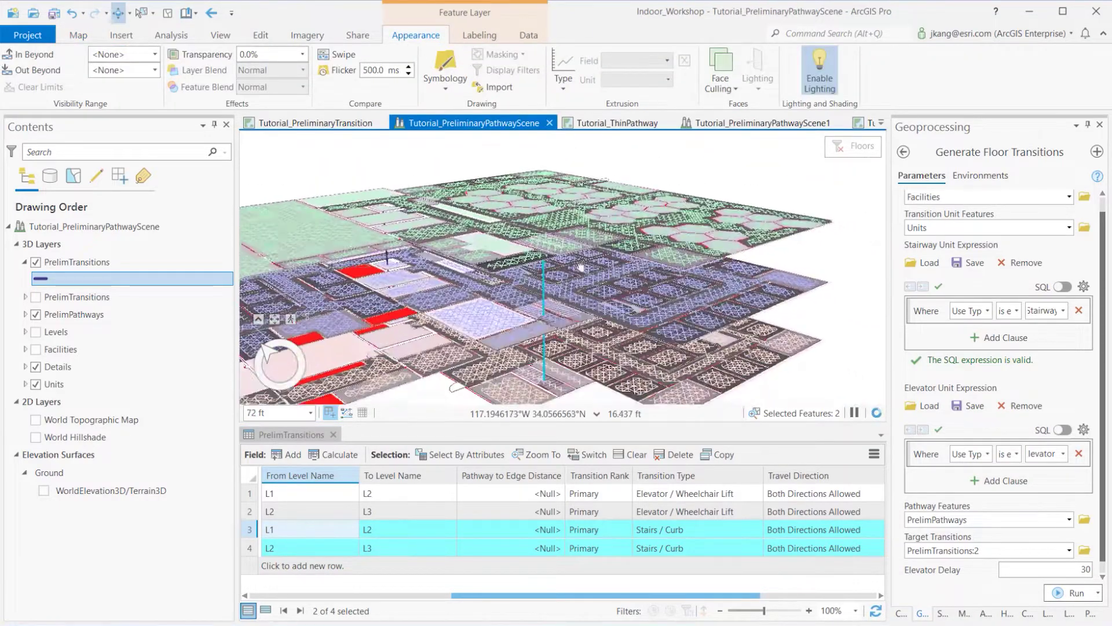
pyautogui.scroll(3, 581, 267)
pyautogui.scroll(4, 562, 342)
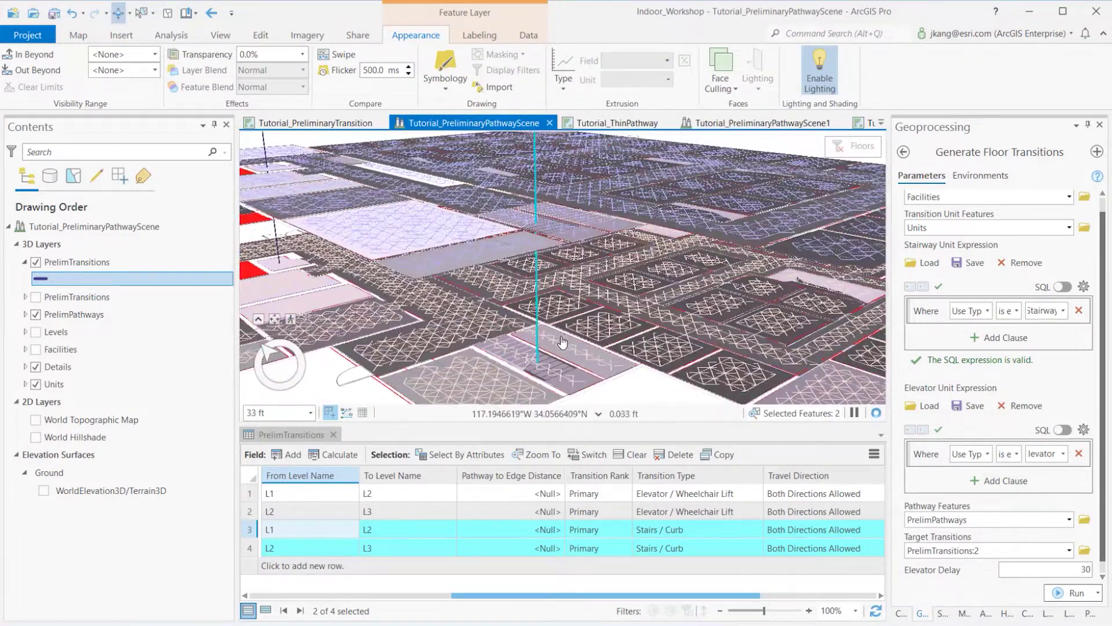
pyautogui.moveTo(562, 342); pyautogui.dragTo(501, 310)
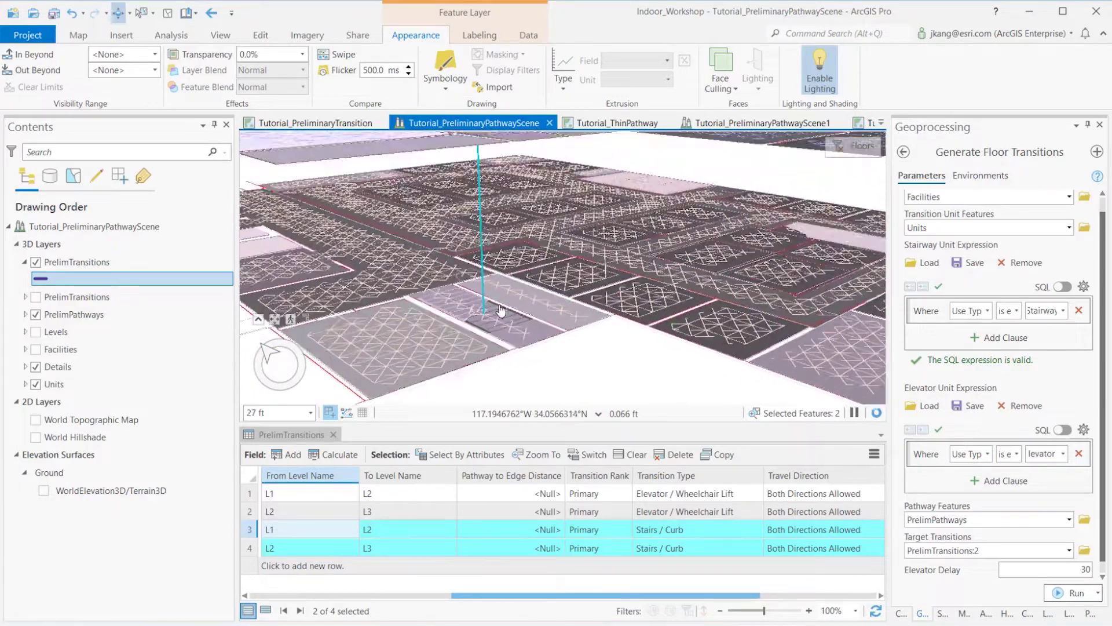
pyautogui.scroll(4, 514, 290)
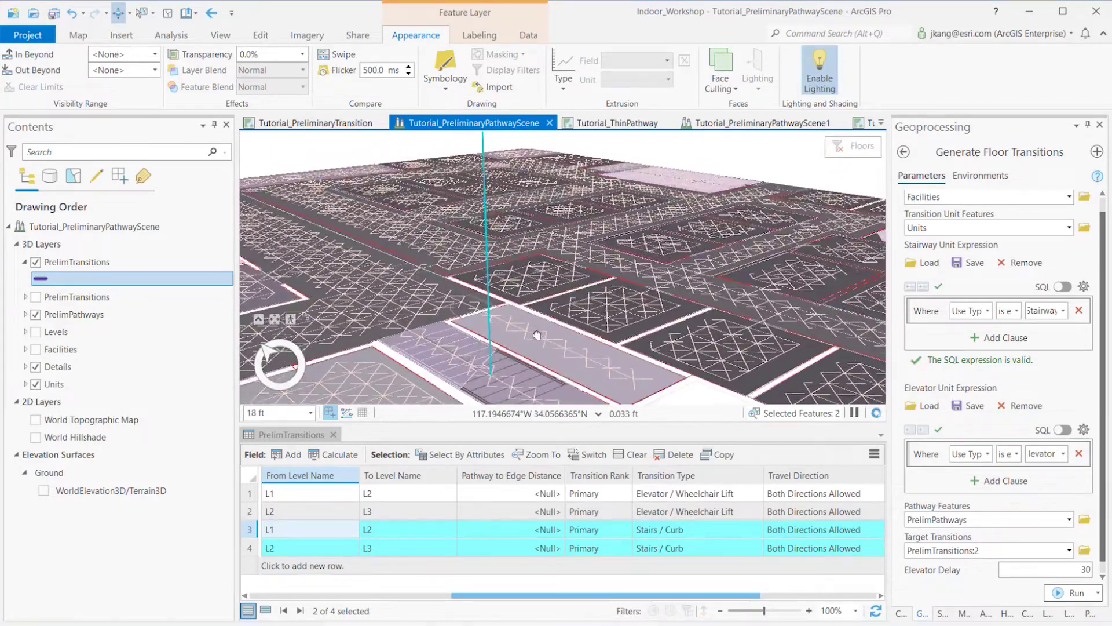
pyautogui.moveTo(537, 335); pyautogui.dragTo(544, 328)
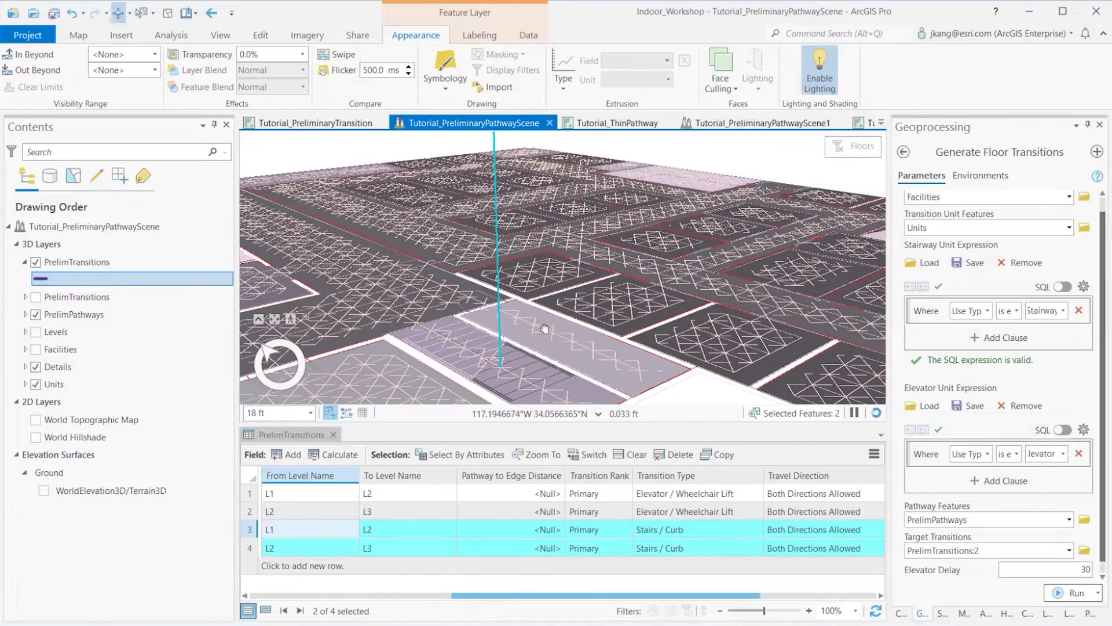
pyautogui.moveTo(562, 388); pyautogui.dragTo(377, 302)
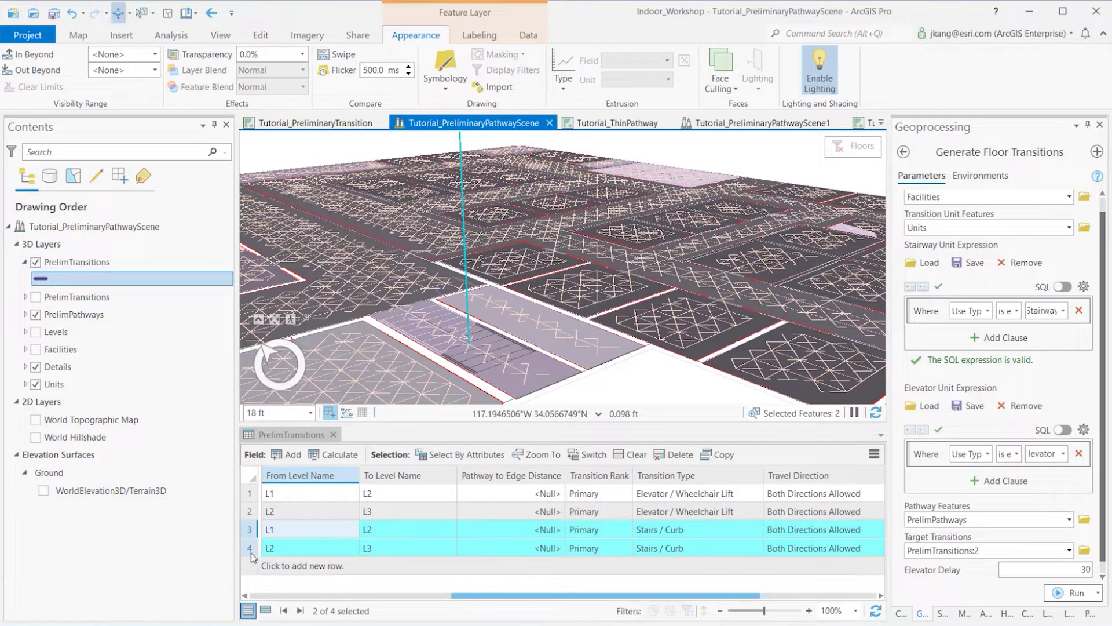
pyautogui.click(251, 530)
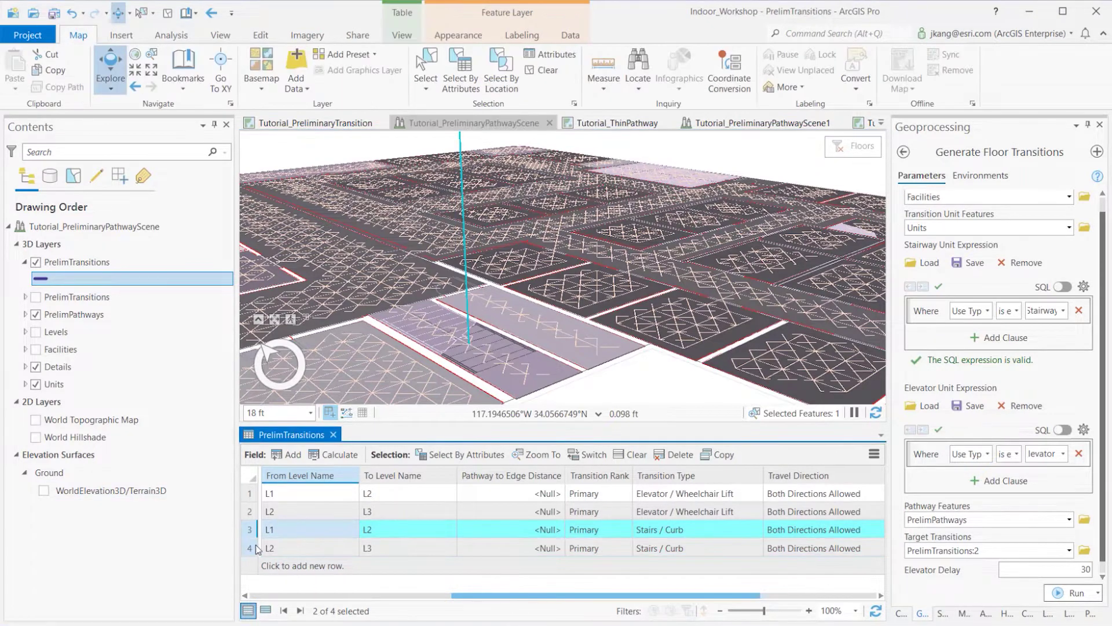
# Start Edit Vertices and snap the stair line's lower end to the stair endpoint on L1
pyautogui.click(260, 36)
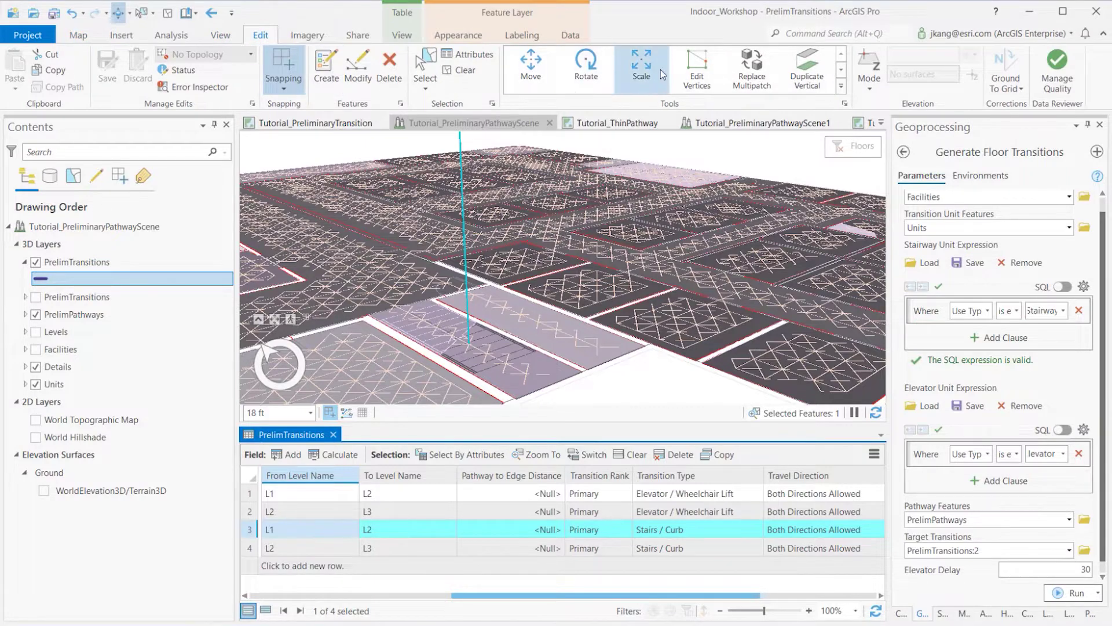
pyautogui.click(695, 66)
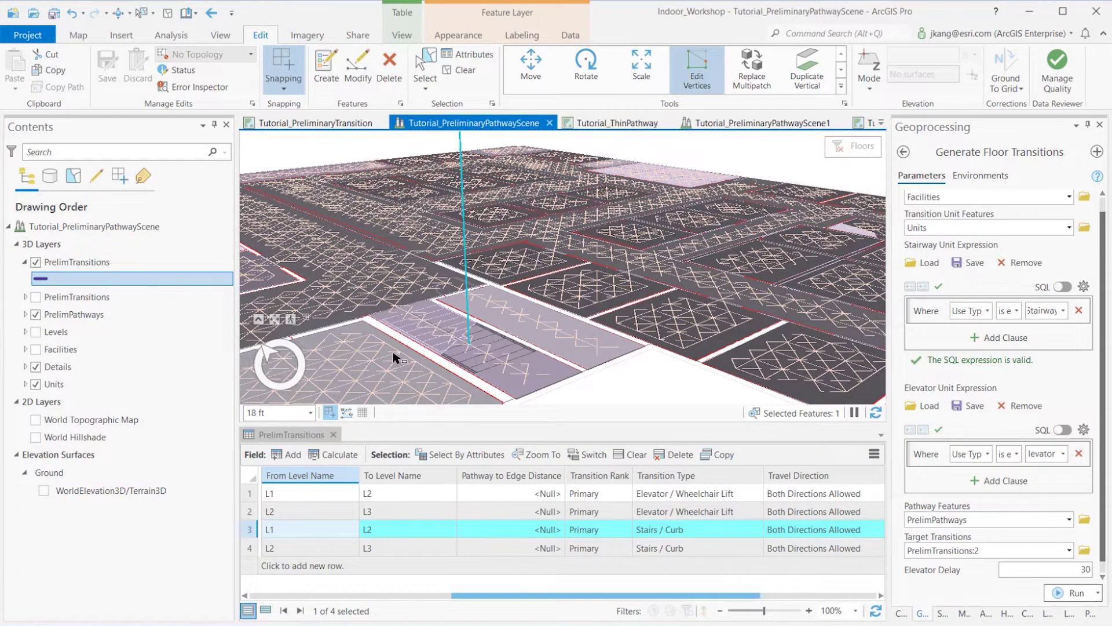
pyautogui.scroll(4, 396, 358)
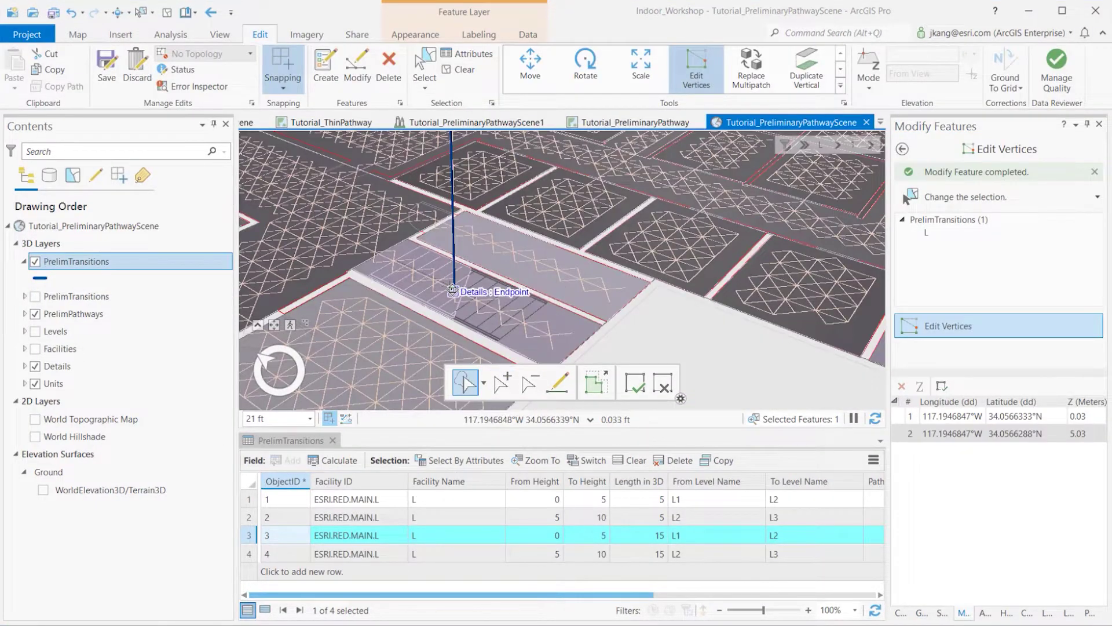
pyautogui.moveTo(452, 289); pyautogui.dragTo(395, 261)
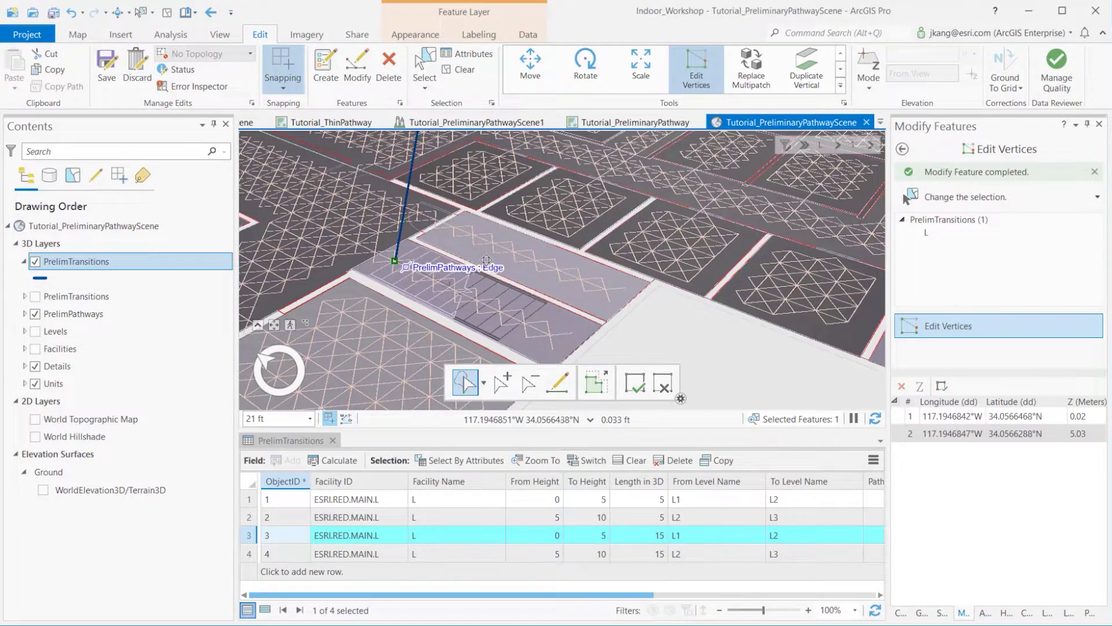
pyautogui.scroll(3, 518, 226)
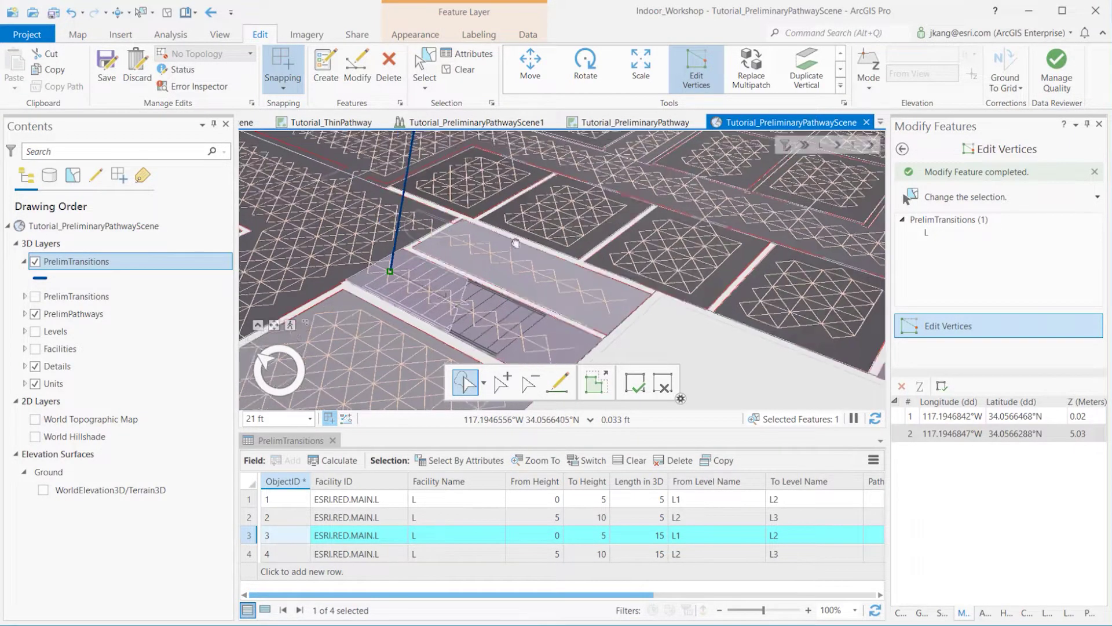
pyautogui.scroll(-3, 501, 261)
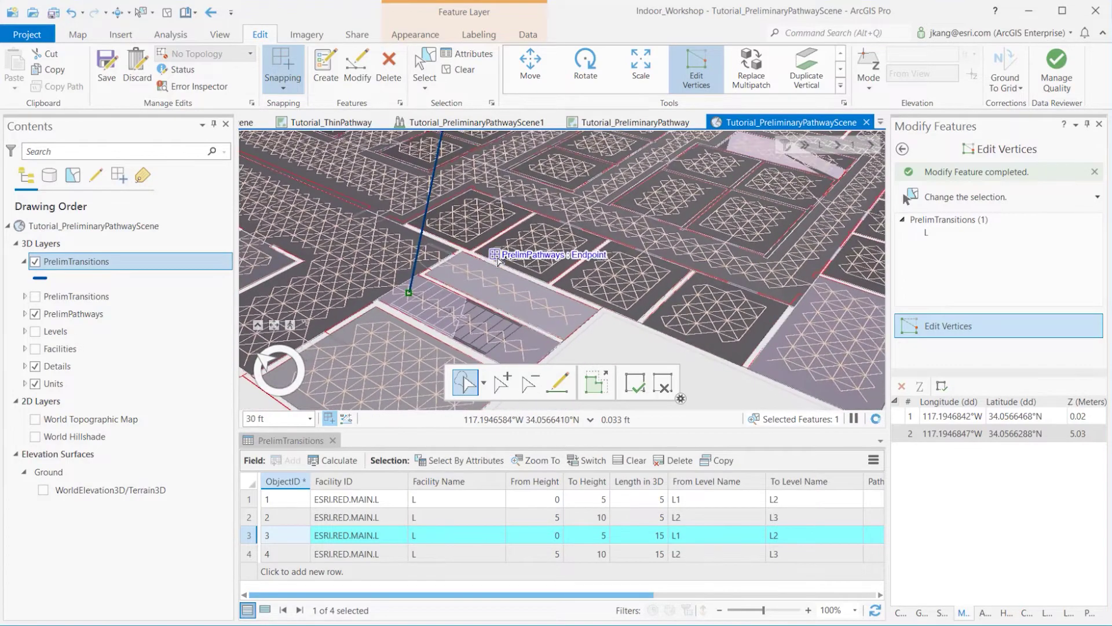
# Filter the scene to floor L2 and snap the line's upper end to the pathway endpoint
pyautogui.click(871, 145)
pyautogui.click(846, 181)
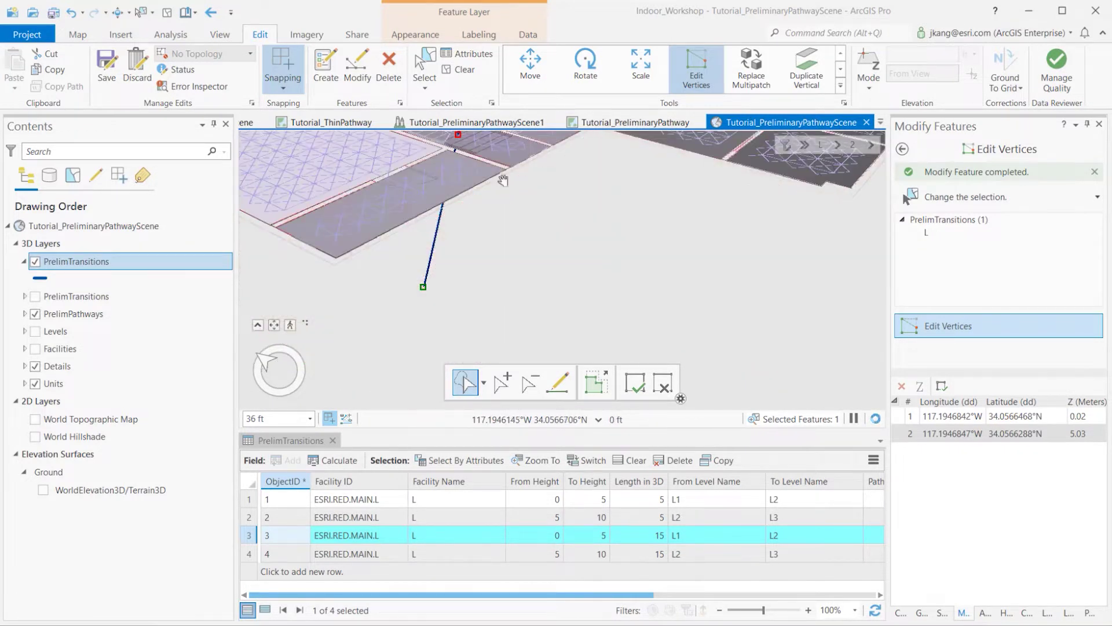
pyautogui.scroll(5, 509, 241)
pyautogui.scroll(2, 516, 331)
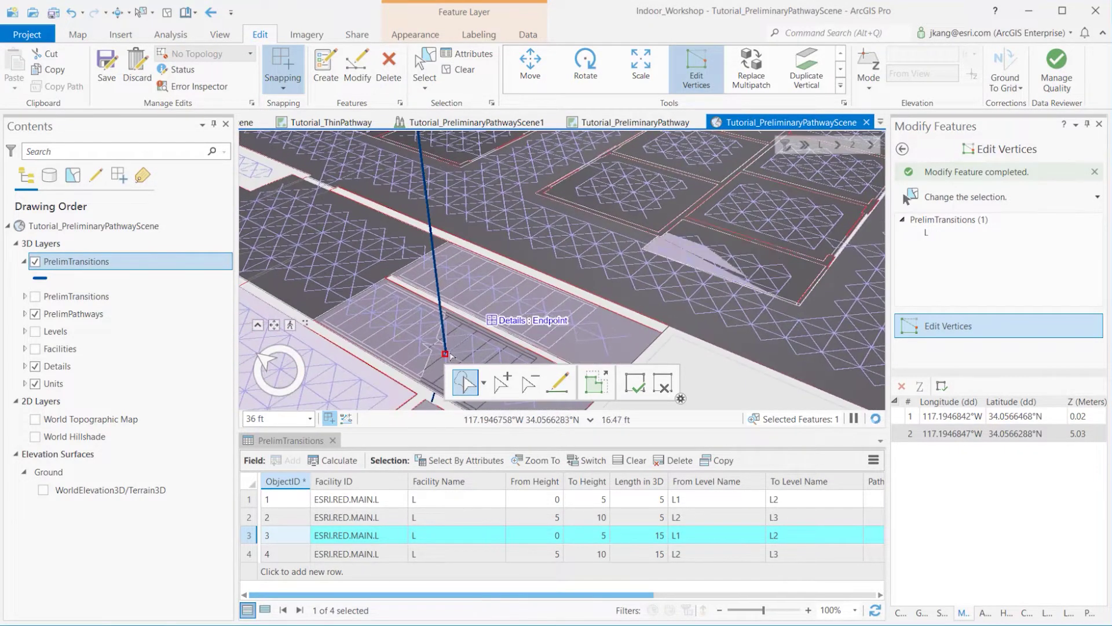
pyautogui.moveTo(446, 355); pyautogui.dragTo(424, 257)
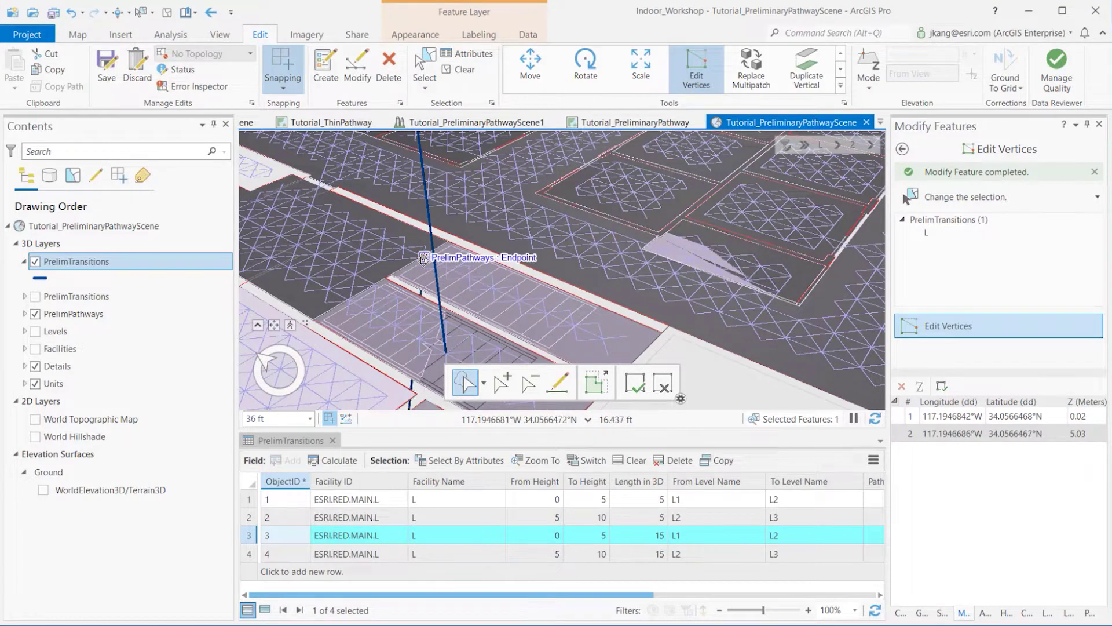
pyautogui.scroll(3, 424, 259)
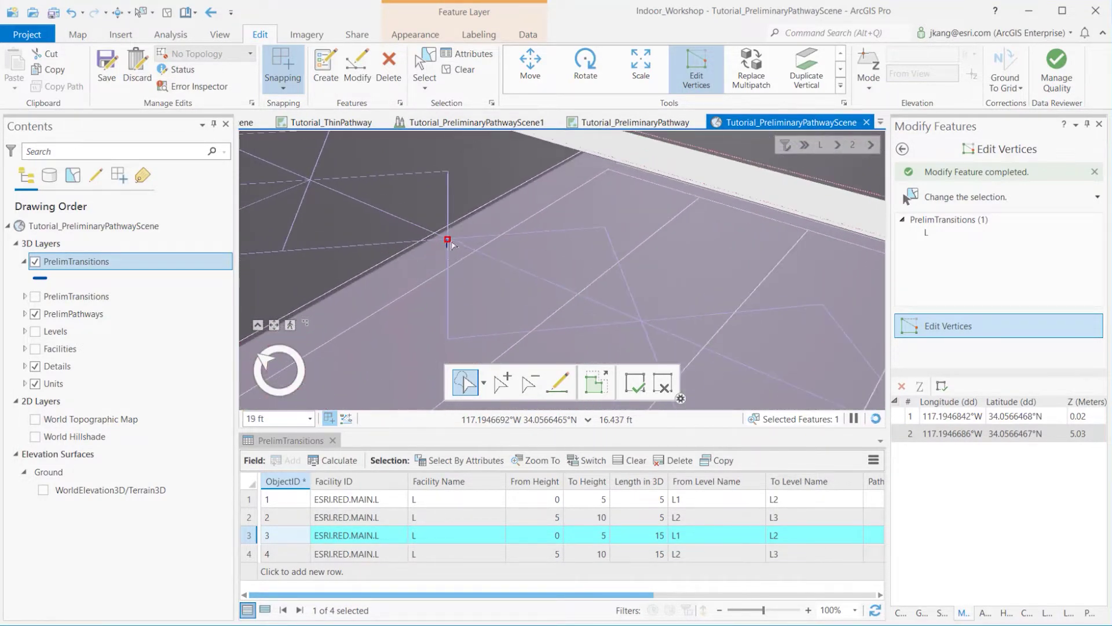
# Add a vertex to the stair line and drag it down to the floor-level pathway endpoint
pyautogui.scroll(-5, 453, 239)
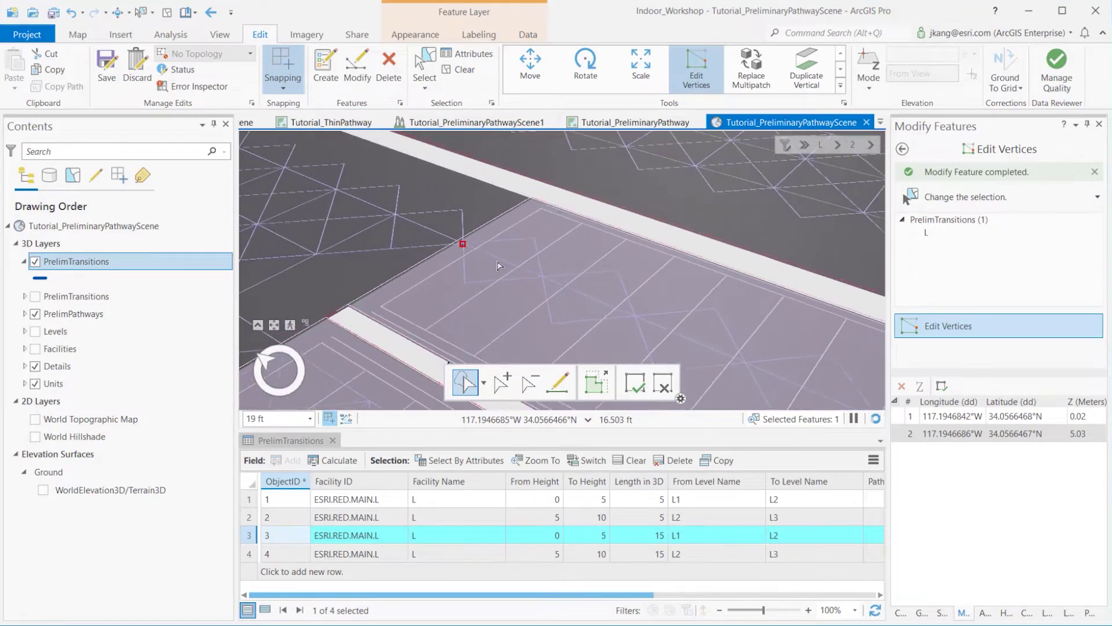
pyautogui.moveTo(508, 315); pyautogui.dragTo(512, 367, button='middle')
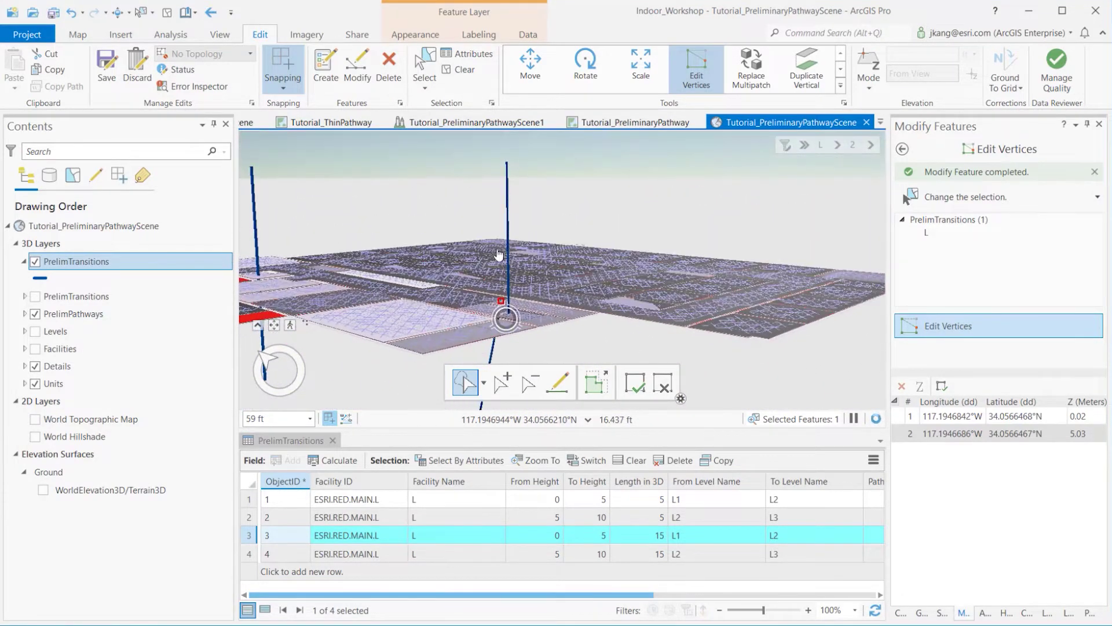
pyautogui.rightClick(495, 351)
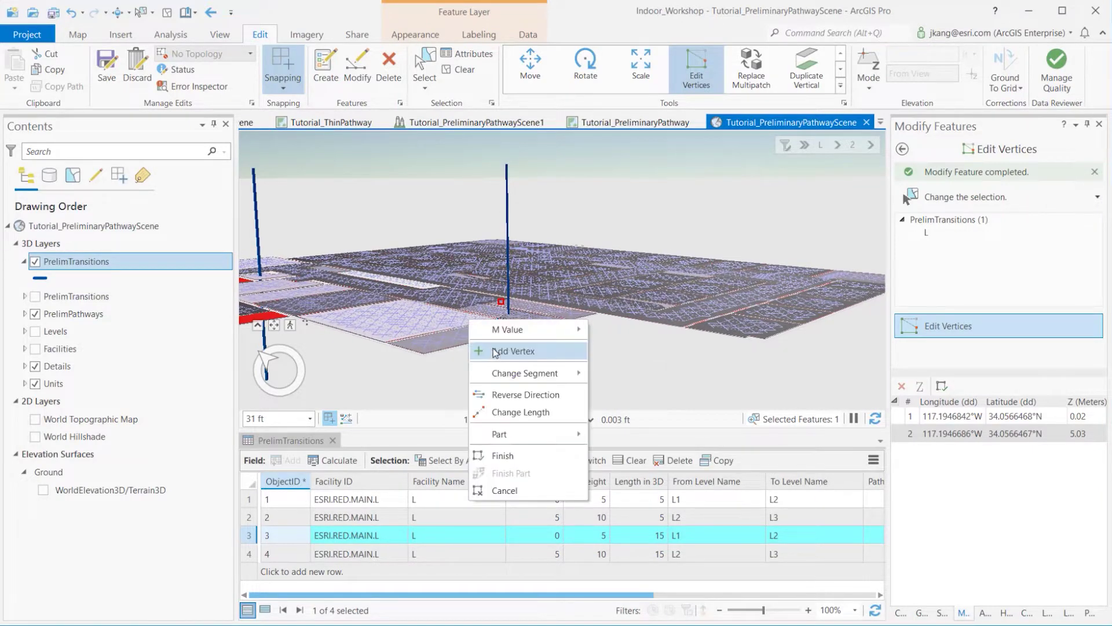
pyautogui.click(495, 351)
pyautogui.moveTo(542, 338); pyautogui.dragTo(538, 307, button='middle')
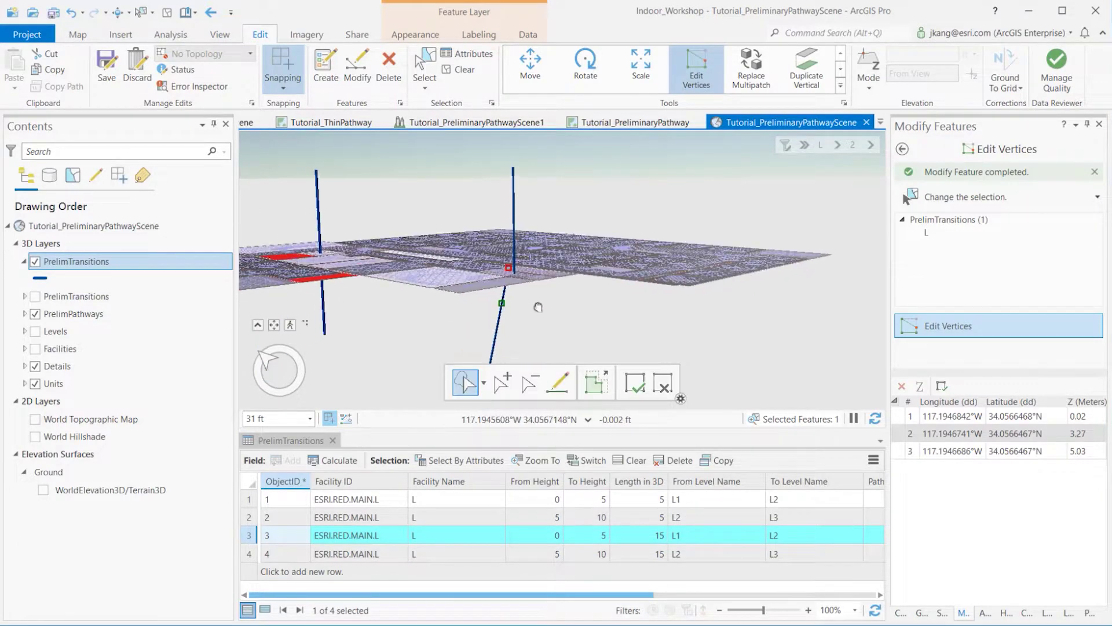
pyautogui.scroll(5, 539, 308)
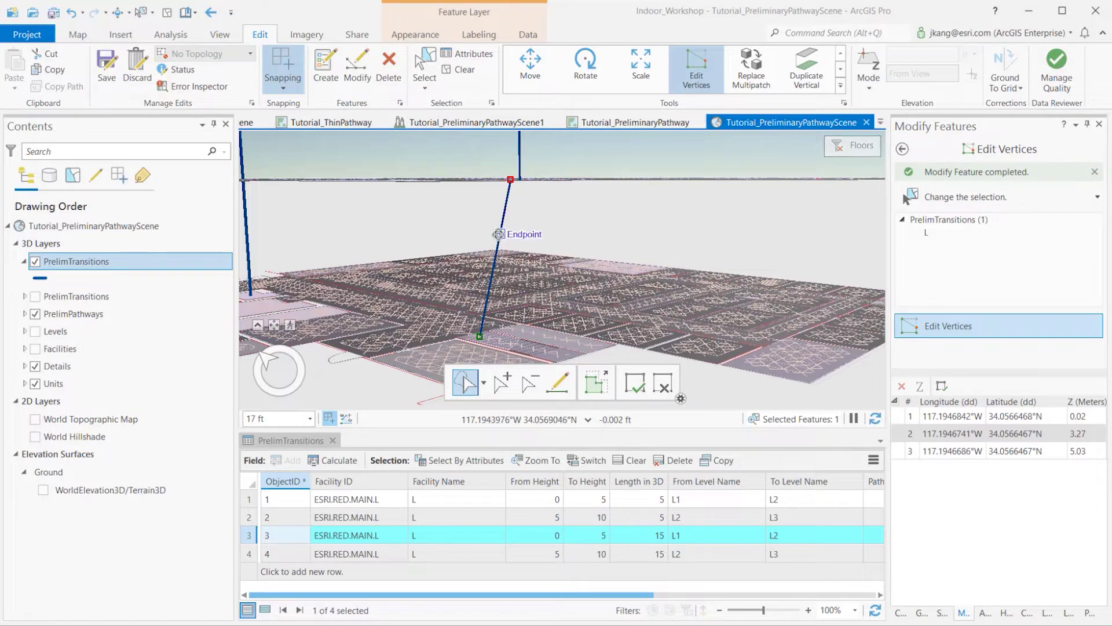
pyautogui.moveTo(499, 234); pyautogui.dragTo(560, 364)
# Insert another vertex on the line near its lower end
pyautogui.scroll(2, 567, 365)
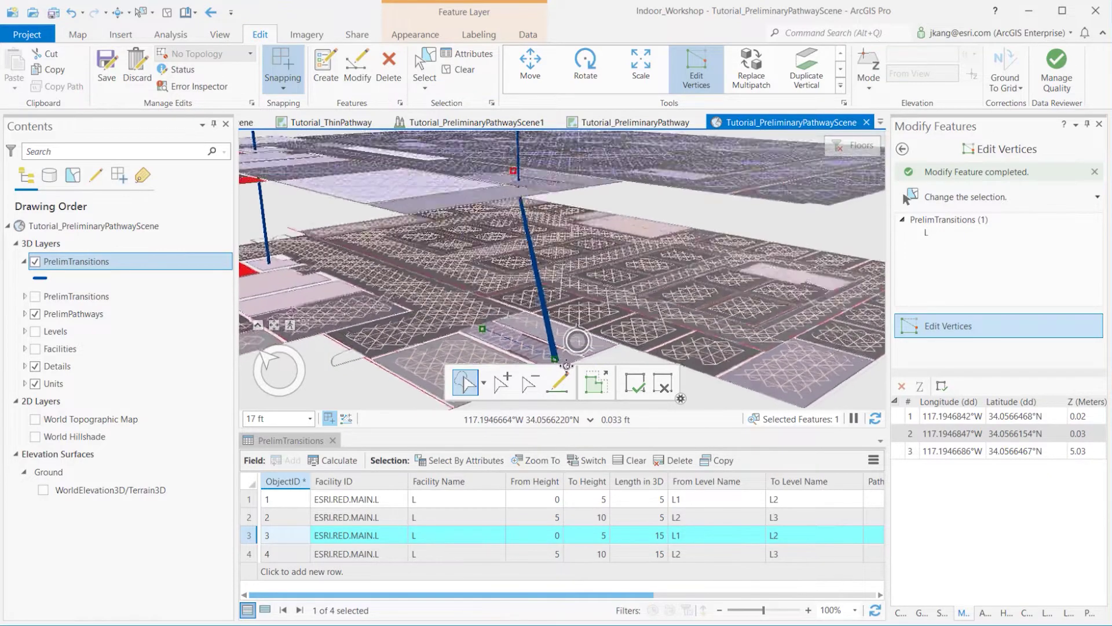
pyautogui.scroll(1, 567, 365)
pyautogui.scroll(2, 570, 344)
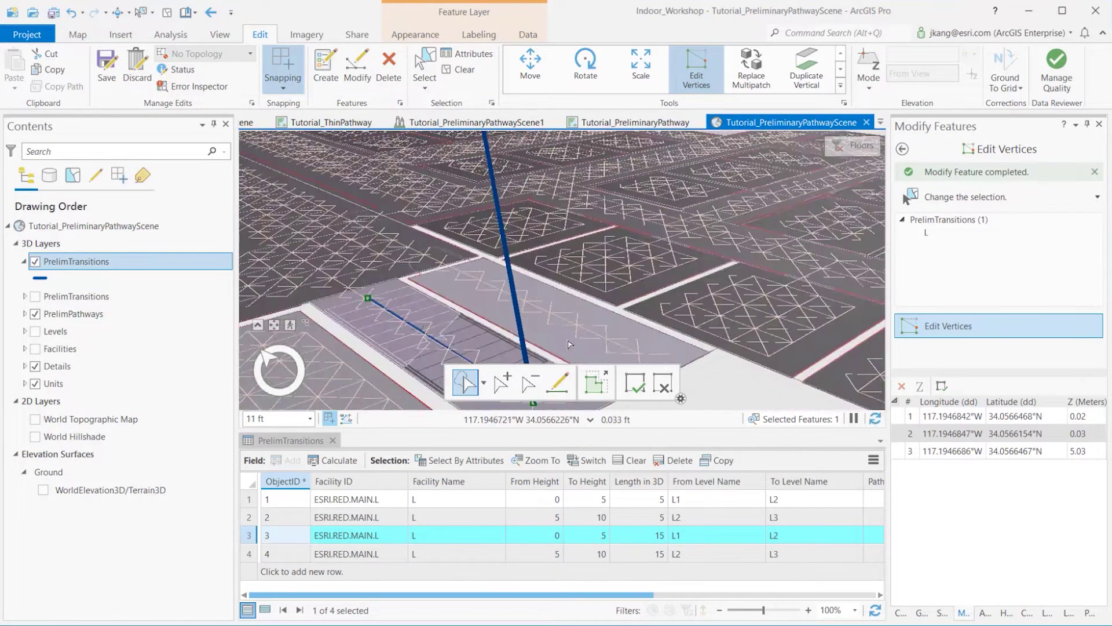
pyautogui.moveTo(570, 344); pyautogui.dragTo(560, 284, button='middle')
pyautogui.scroll(3, 540, 291)
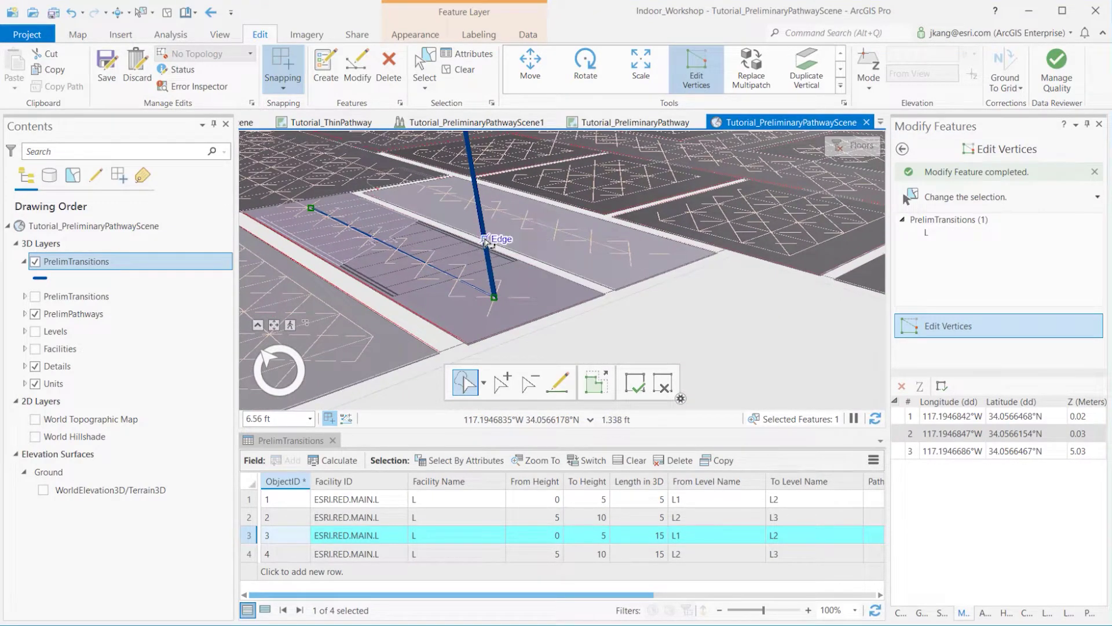
pyautogui.rightClick(487, 242)
pyautogui.click(489, 245)
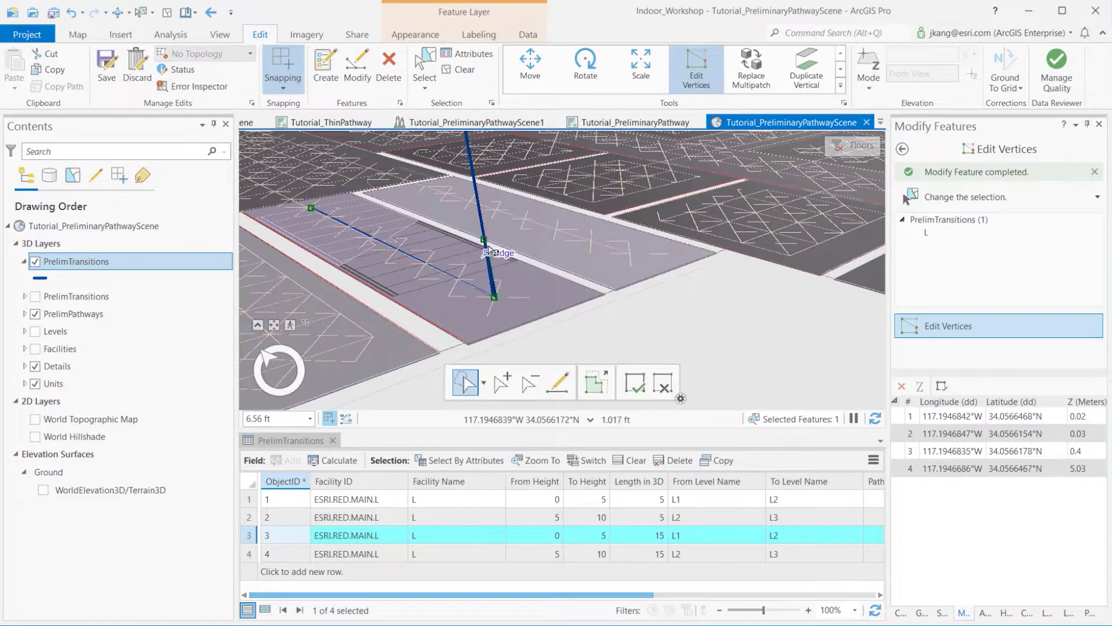
# Move the new vertex onto the pathway endpoint and scroll to the vertex table
pyautogui.moveTo(612, 251); pyautogui.dragTo(632, 254)
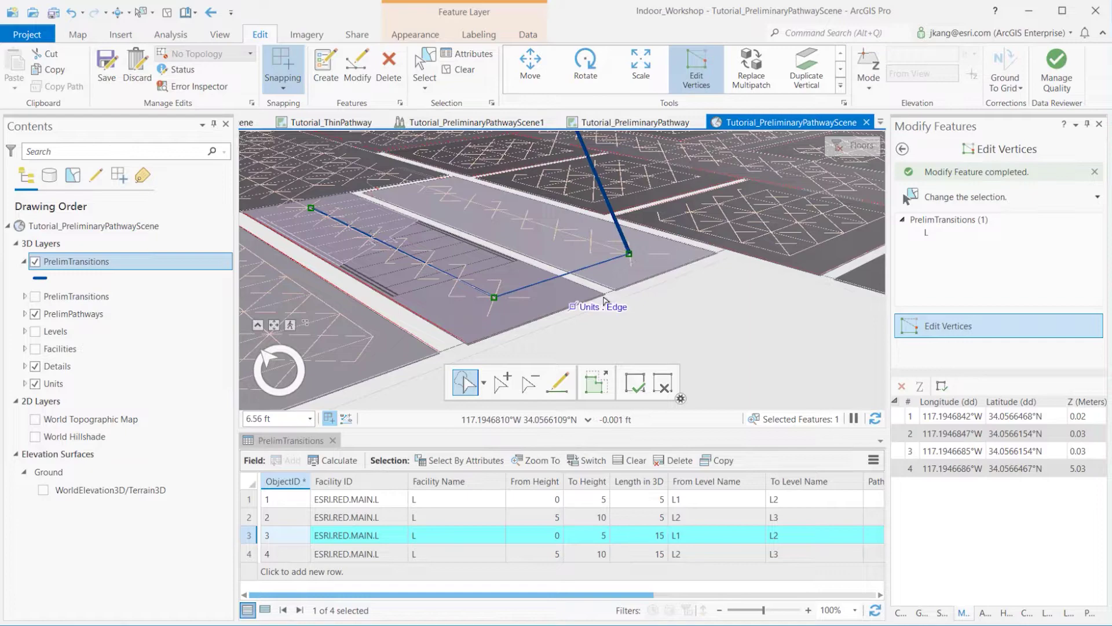
pyautogui.scroll(3, 612, 274)
pyautogui.scroll(-3, 489, 252)
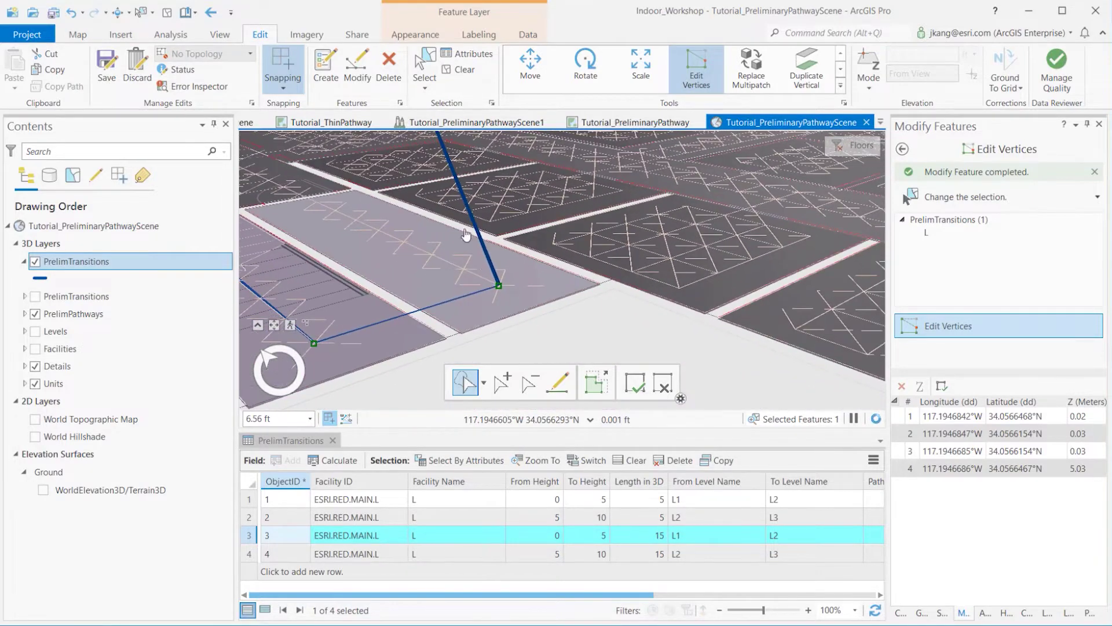
pyautogui.scroll(-3, 492, 261)
pyautogui.scroll(-2, 496, 271)
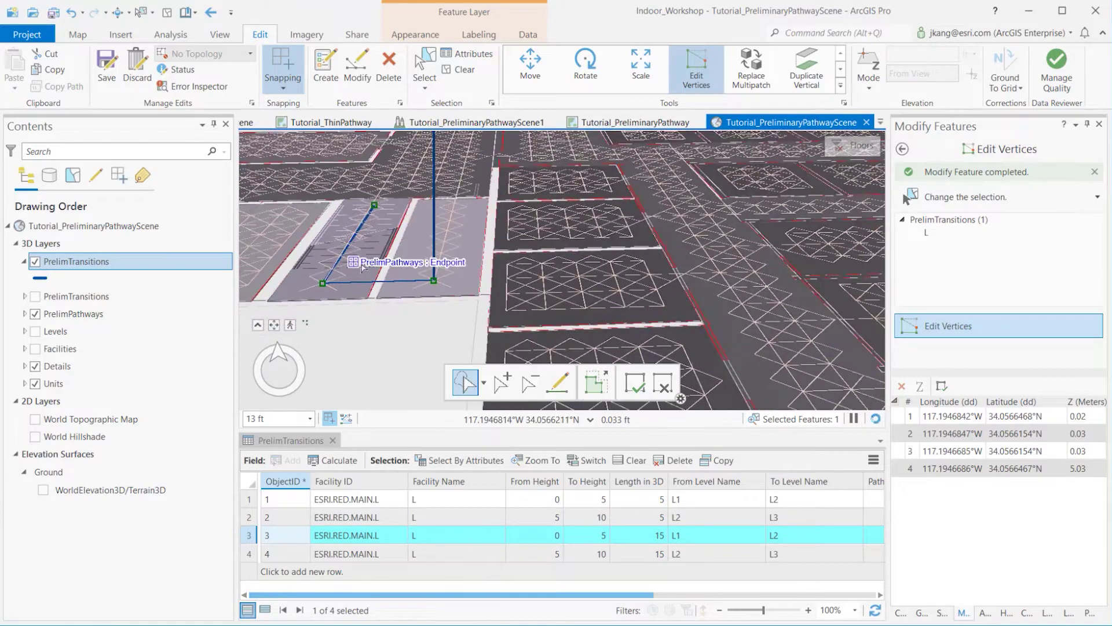
pyautogui.scroll(-3, 406, 287)
pyautogui.scroll(-2, 428, 296)
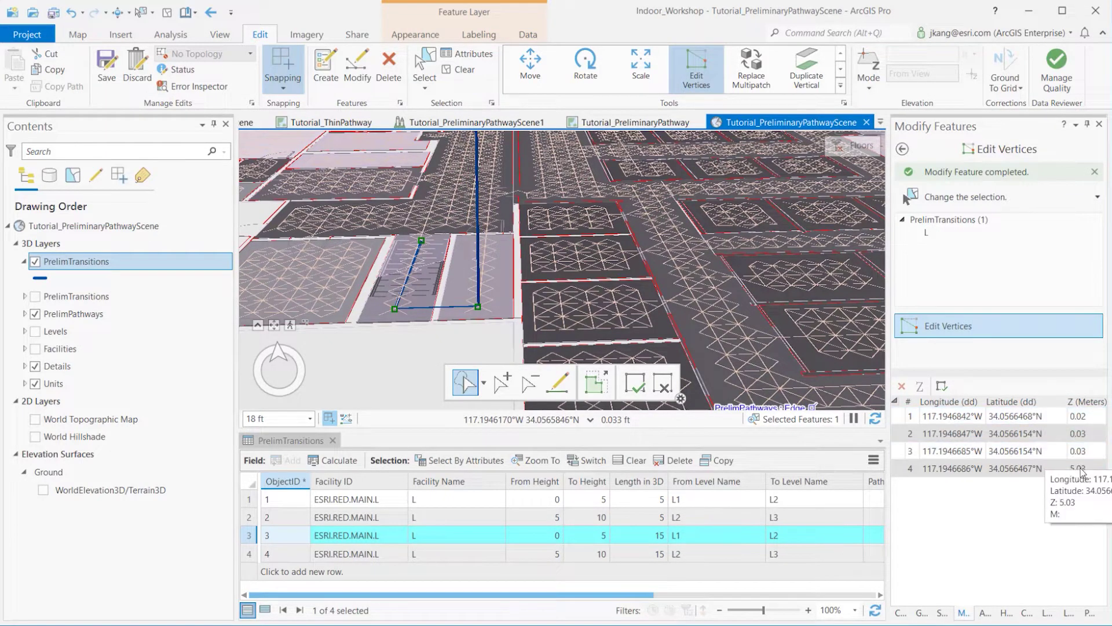
# Set the Z of middle vertices 2 and 3 to 2.53 m
pyautogui.click(901, 434)
pyautogui.keyDown('shift'); pyautogui.click(906, 452); pyautogui.keyUp('shift')
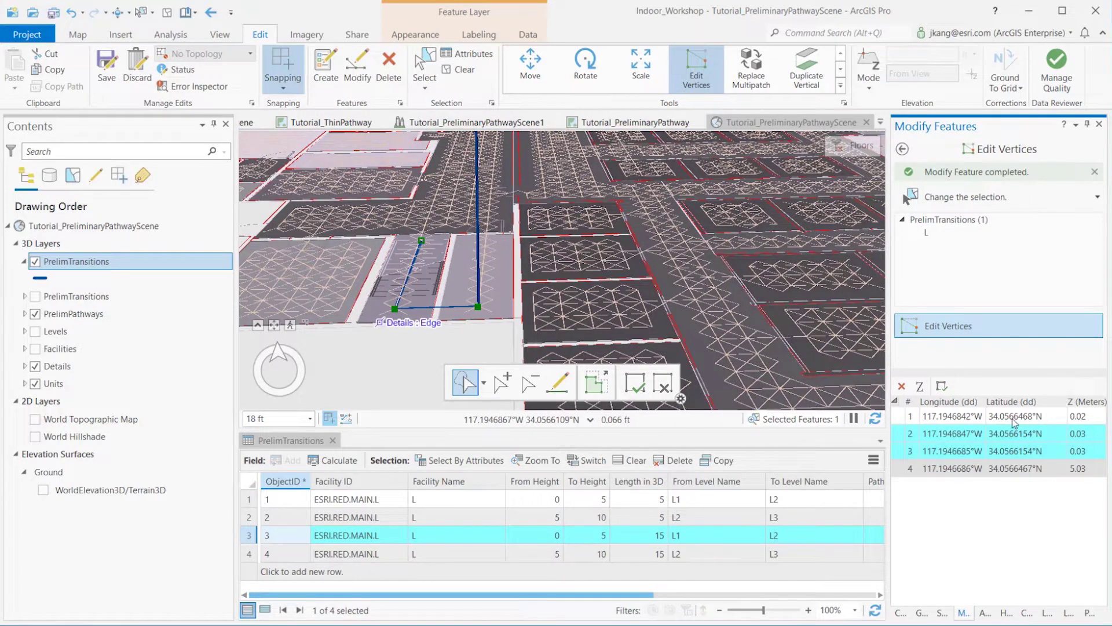
pyautogui.doubleClick(1093, 432)
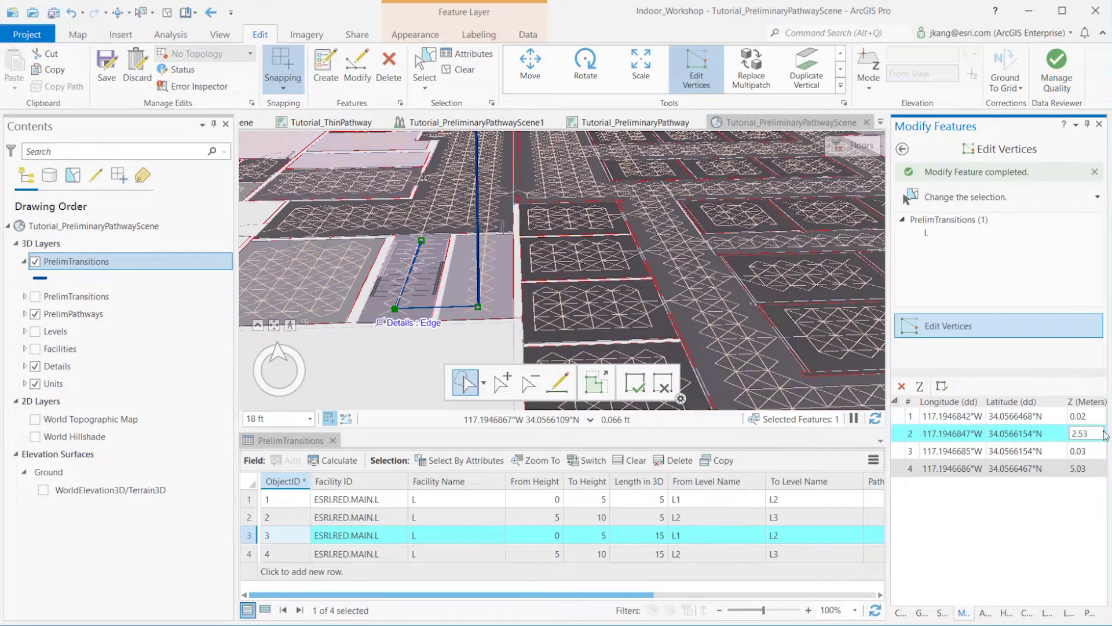
pyautogui.doubleClick(1083, 451)
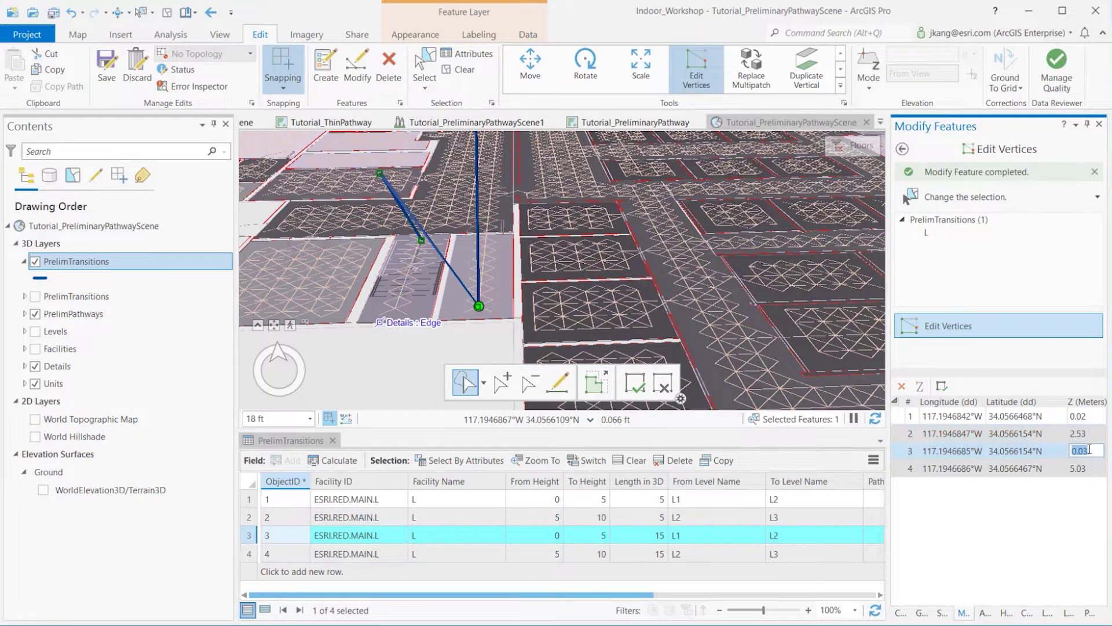
pyautogui.write('2.53')
pyautogui.press('Return')
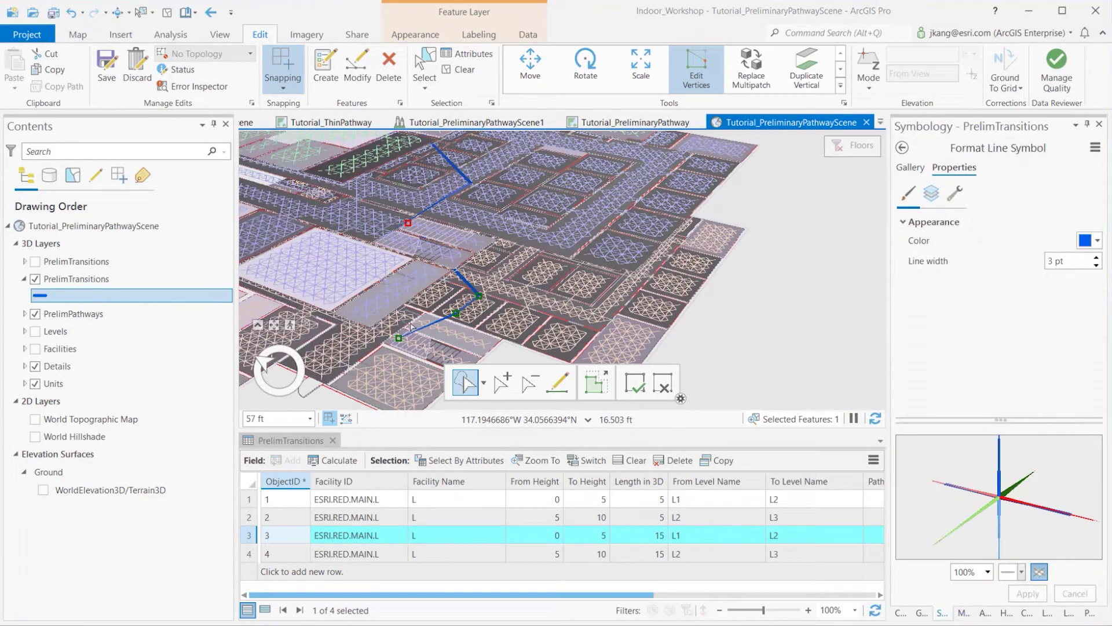
# Clear the selection, enlarge the scene, and tilt it to a side view of the floors
pyautogui.moveTo(437, 284); pyautogui.dragTo(565, 301, button='middle')
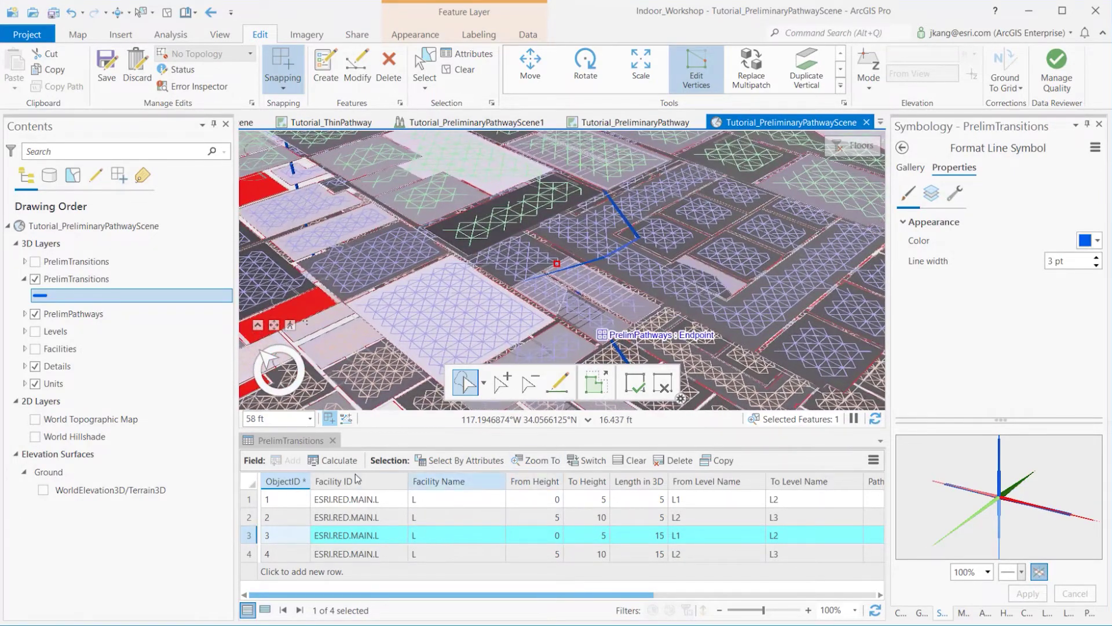
pyautogui.click(460, 69)
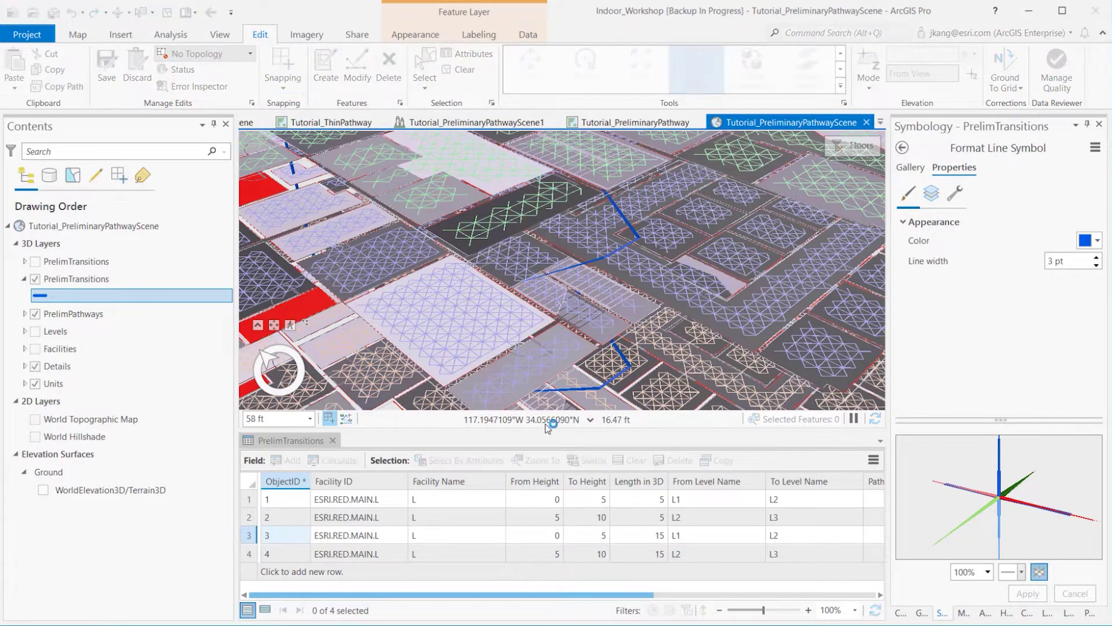
pyautogui.moveTo(545, 430); pyautogui.dragTo(545, 461)
pyautogui.scroll(-3, 593, 338)
pyautogui.moveTo(652, 293); pyautogui.dragTo(708, 248, button='middle')
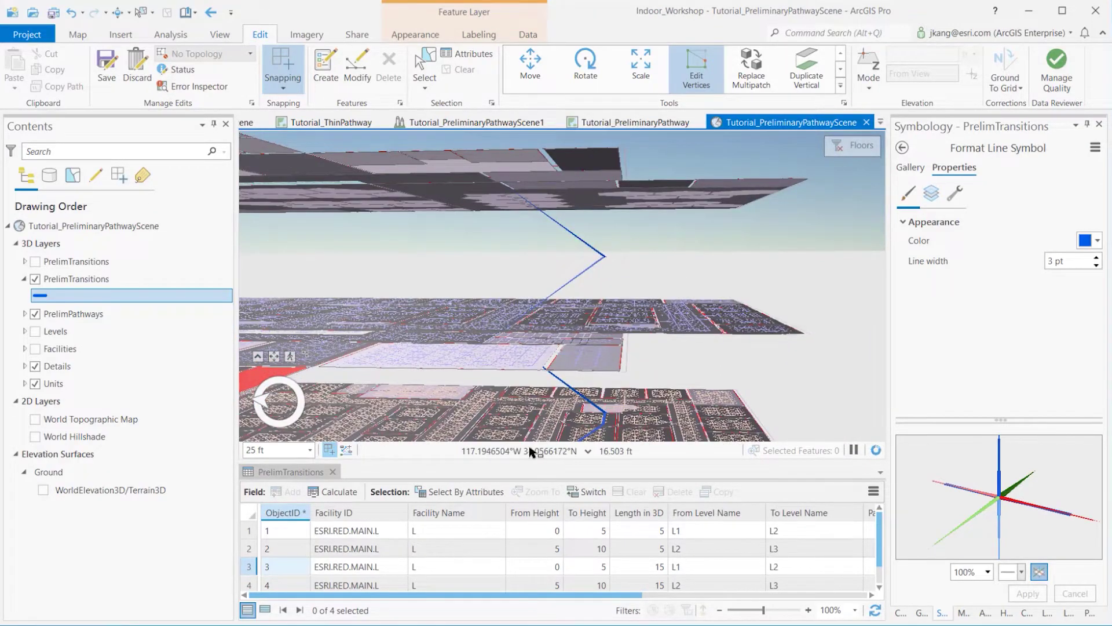
pyautogui.moveTo(426, 600); pyautogui.dragTo(475, 599)
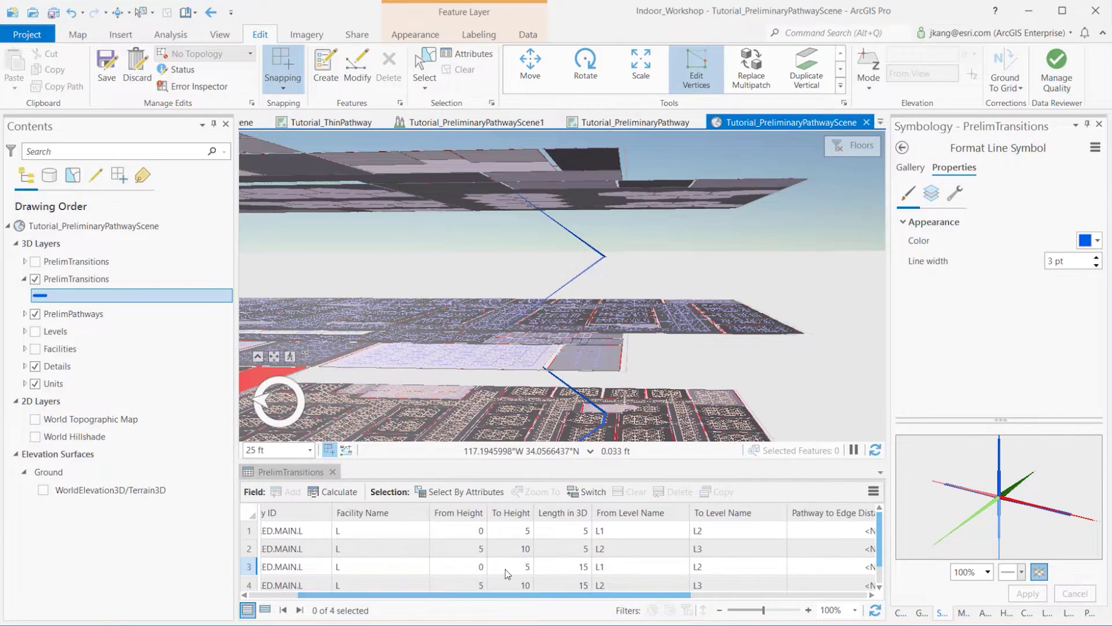
# Calculate Geometry on the Length in 3D field using Length (3D) in Meters
pyautogui.rightClick(559, 513)
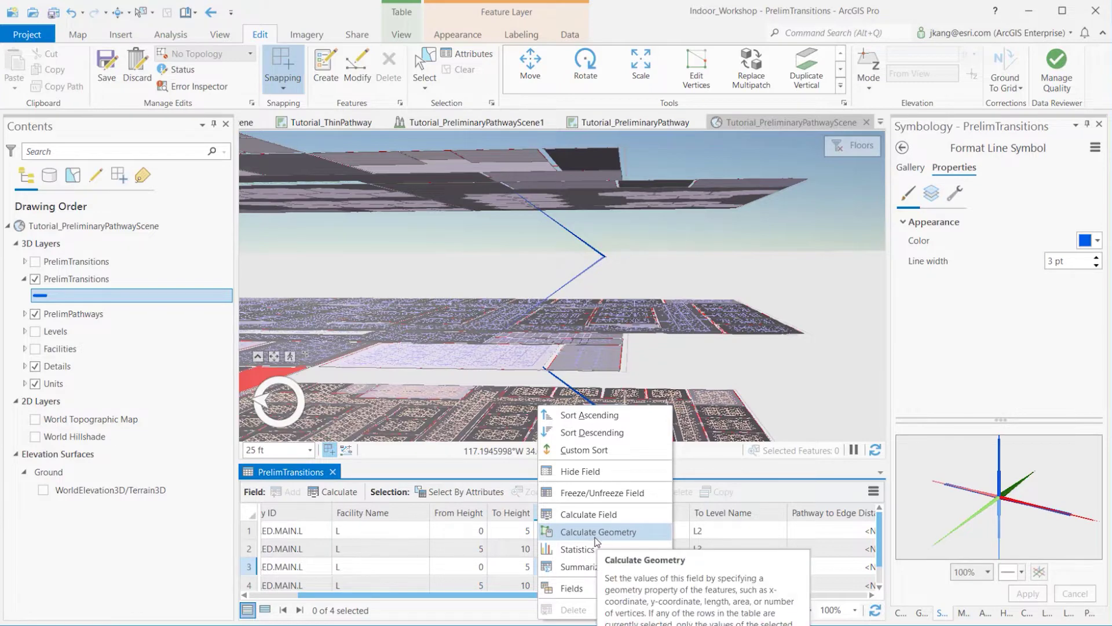
pyautogui.click(597, 532)
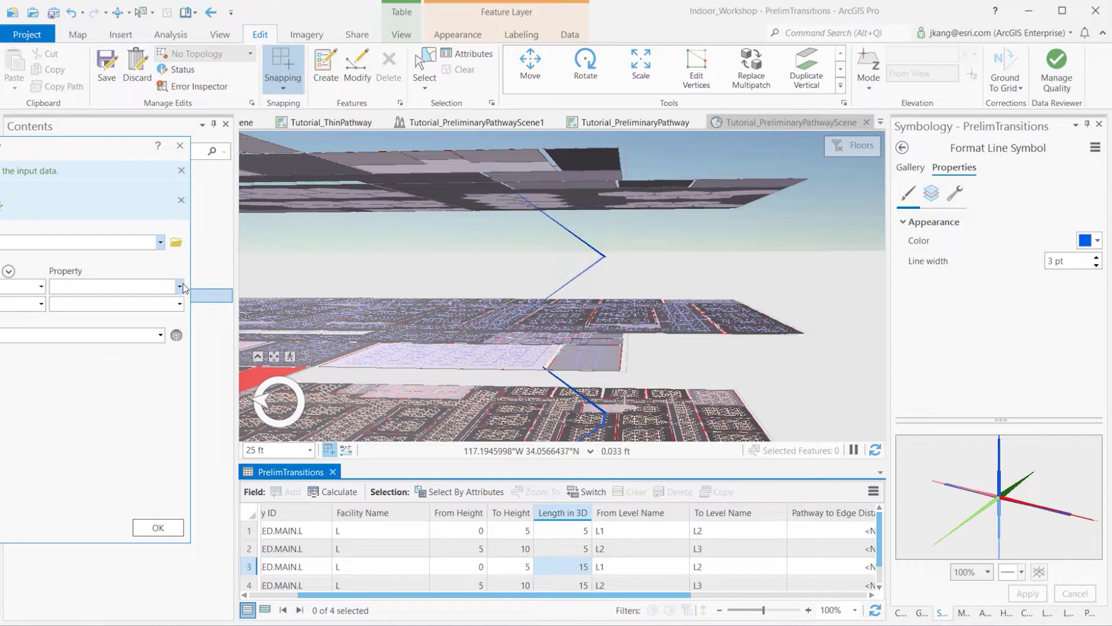
pyautogui.click(180, 286)
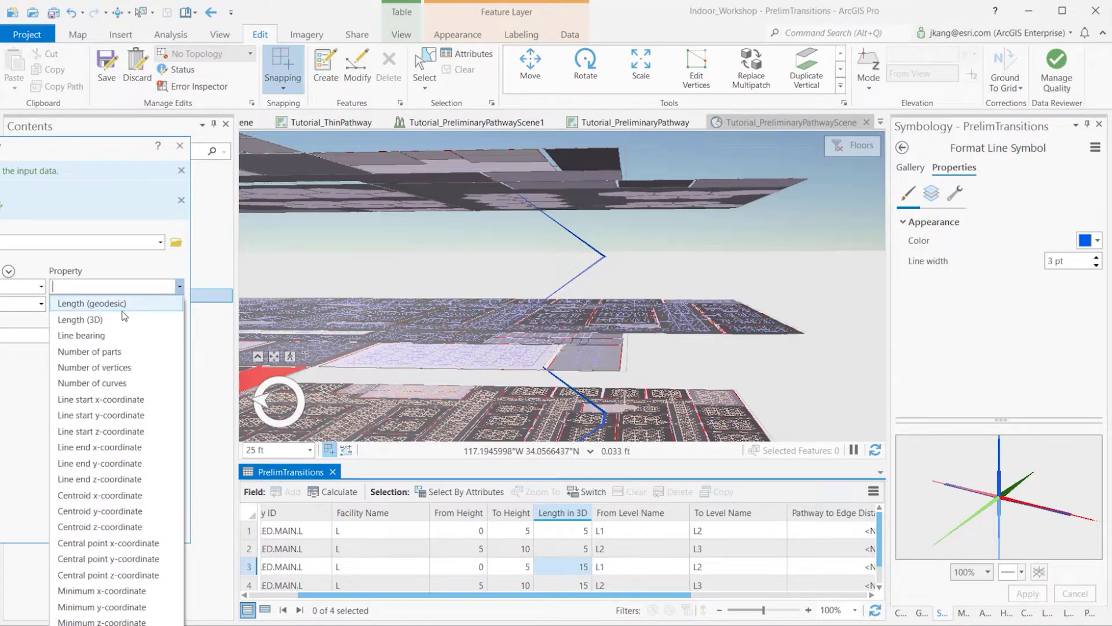
pyautogui.click(102, 322)
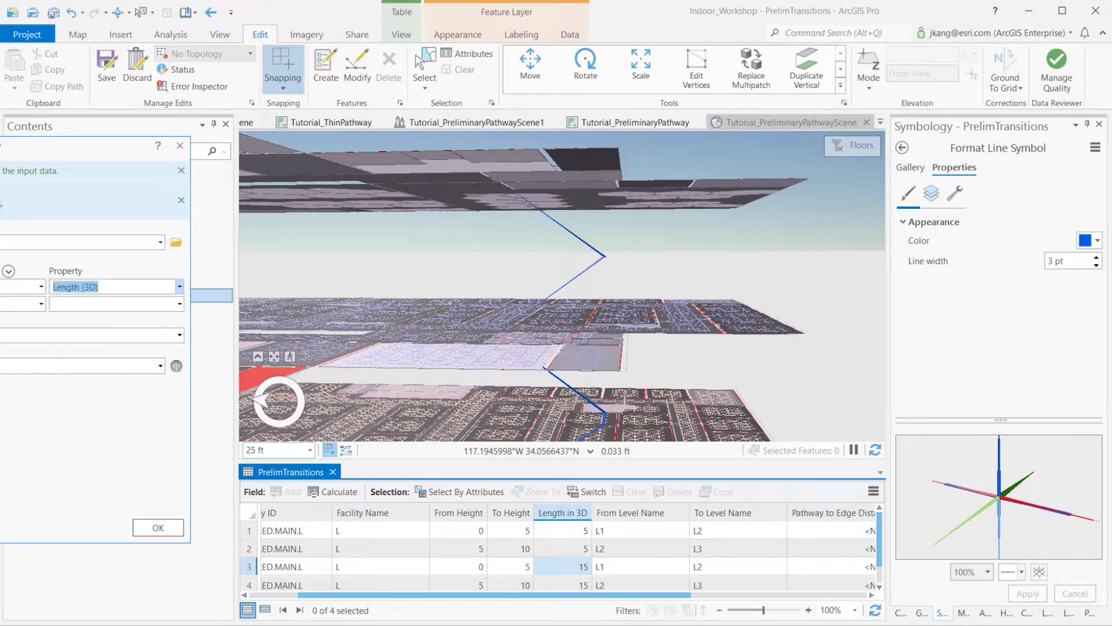
pyautogui.click(180, 336)
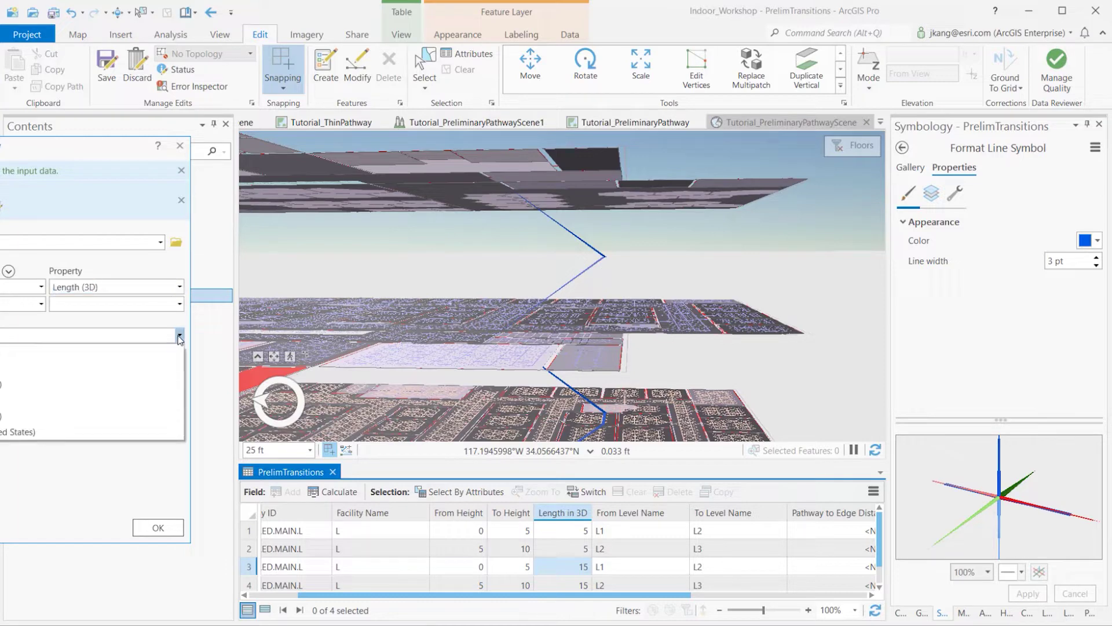
pyautogui.click(85, 367)
# Use the Current Map coordinate system and run the 3D length calculation
pyautogui.moveTo(86, 143); pyautogui.dragTo(524, 146)
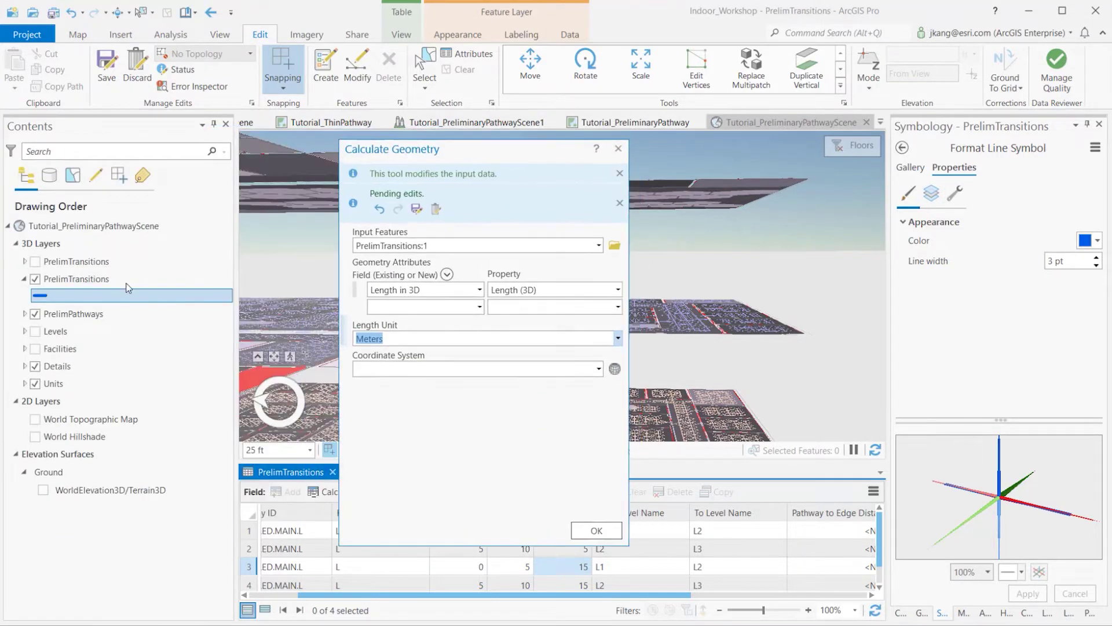
pyautogui.rightClick(61, 332)
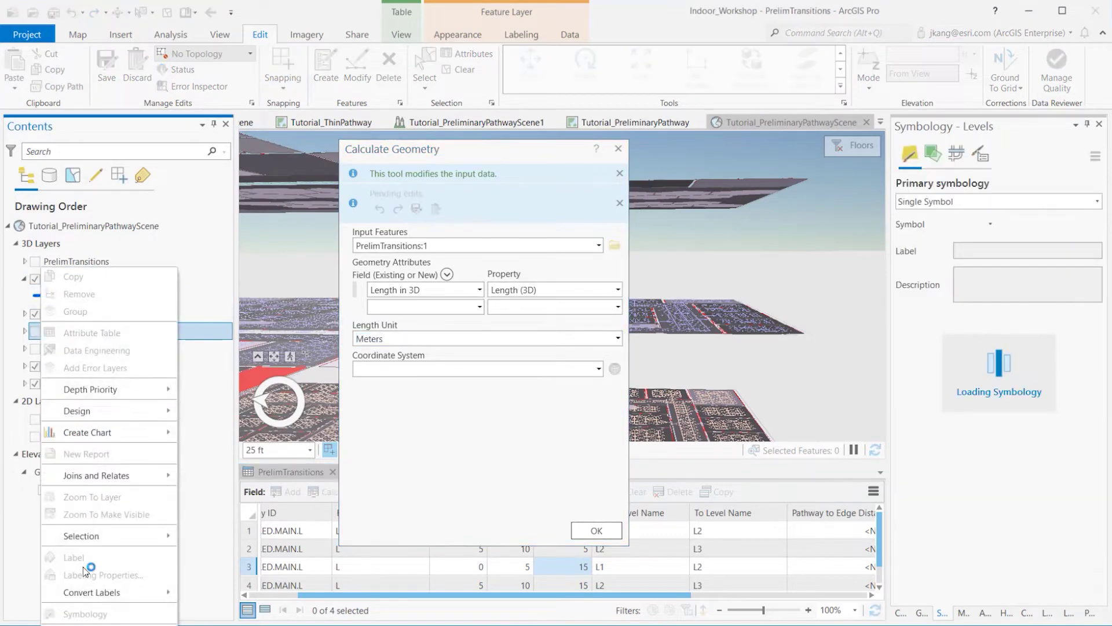
pyautogui.click(556, 449)
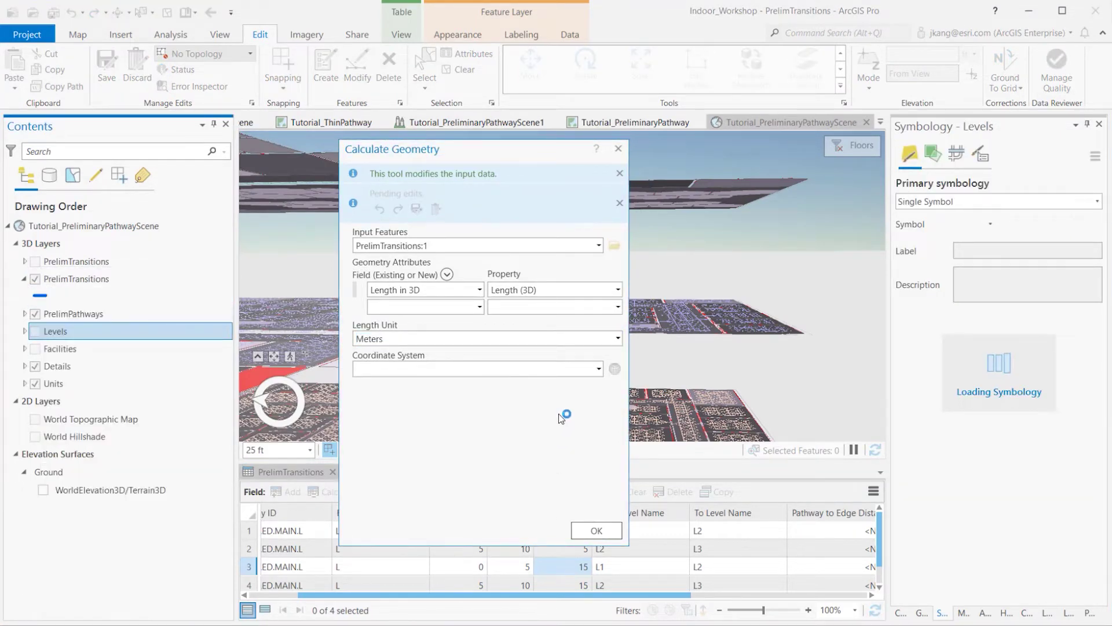
pyautogui.click(599, 369)
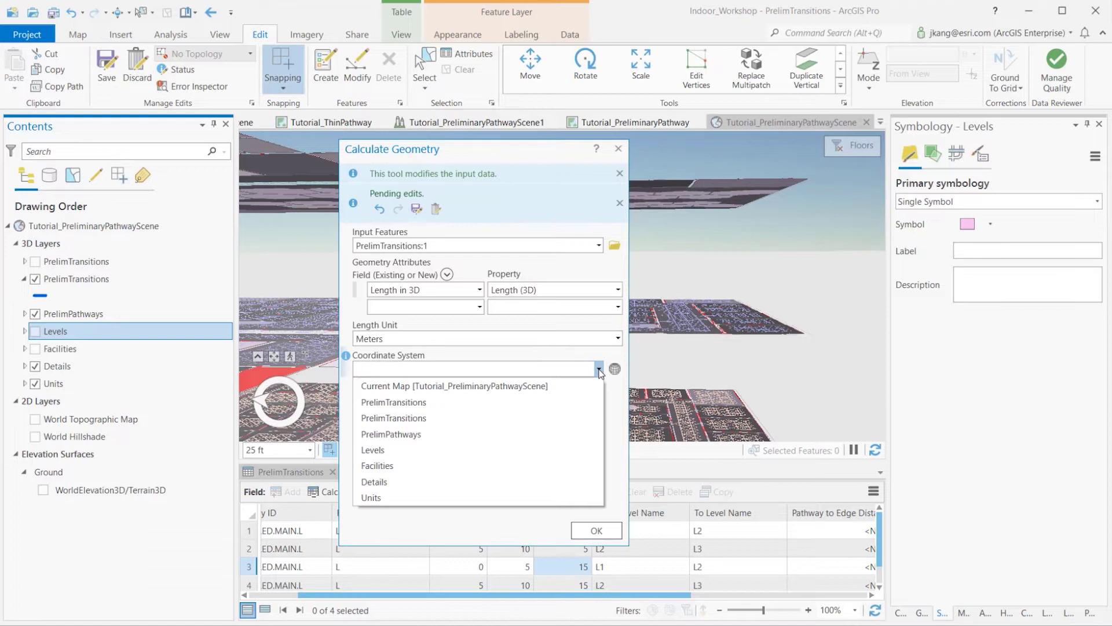
pyautogui.click(556, 385)
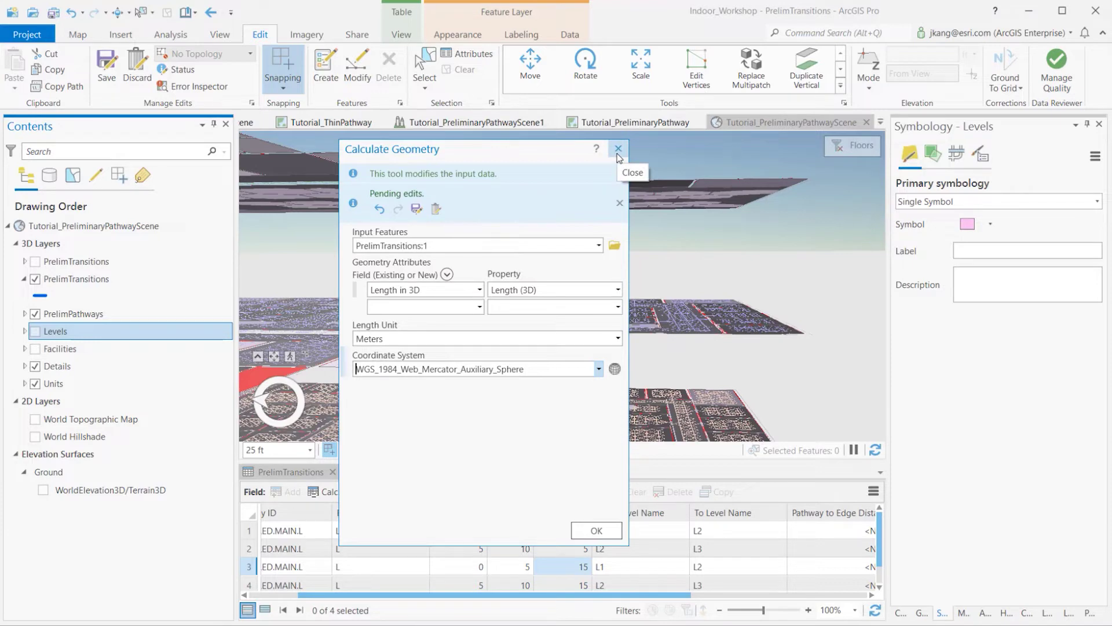
pyautogui.click(598, 531)
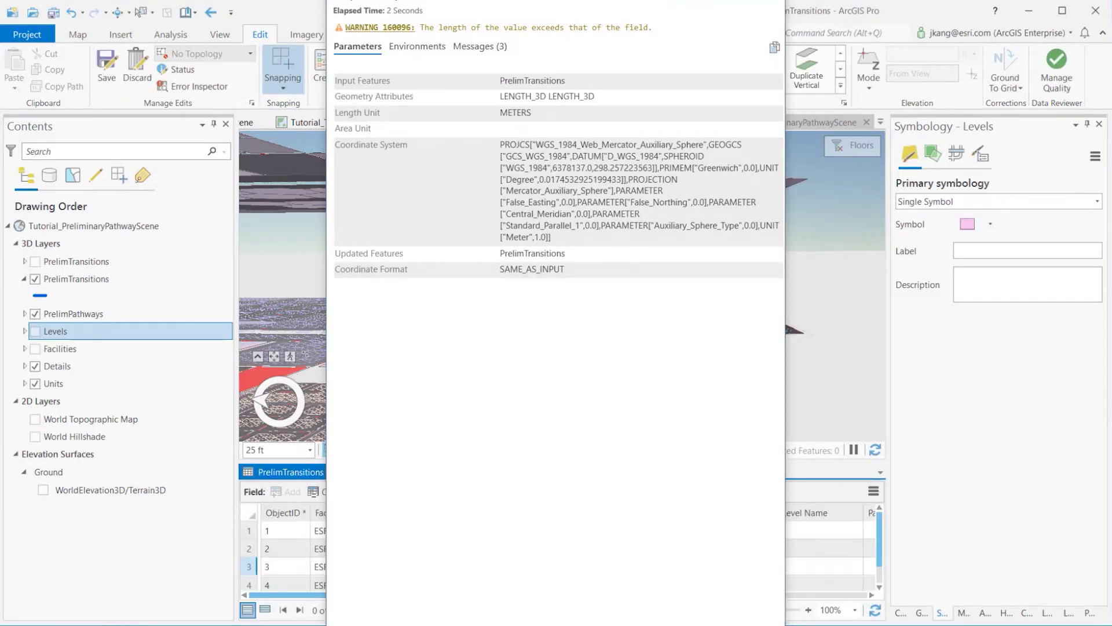
# Orbit the scene, select the L2-to-L3 transition row, and open its Length in 3D options
pyautogui.scroll(-3, 393, 385)
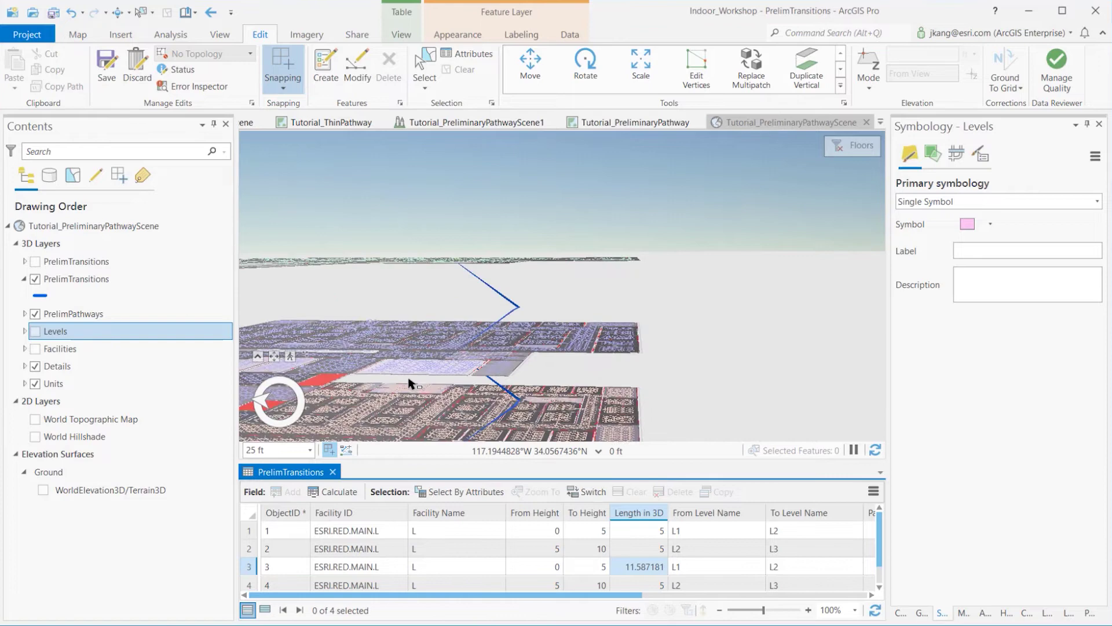
pyautogui.moveTo(491, 389); pyautogui.dragTo(466, 397, button='middle')
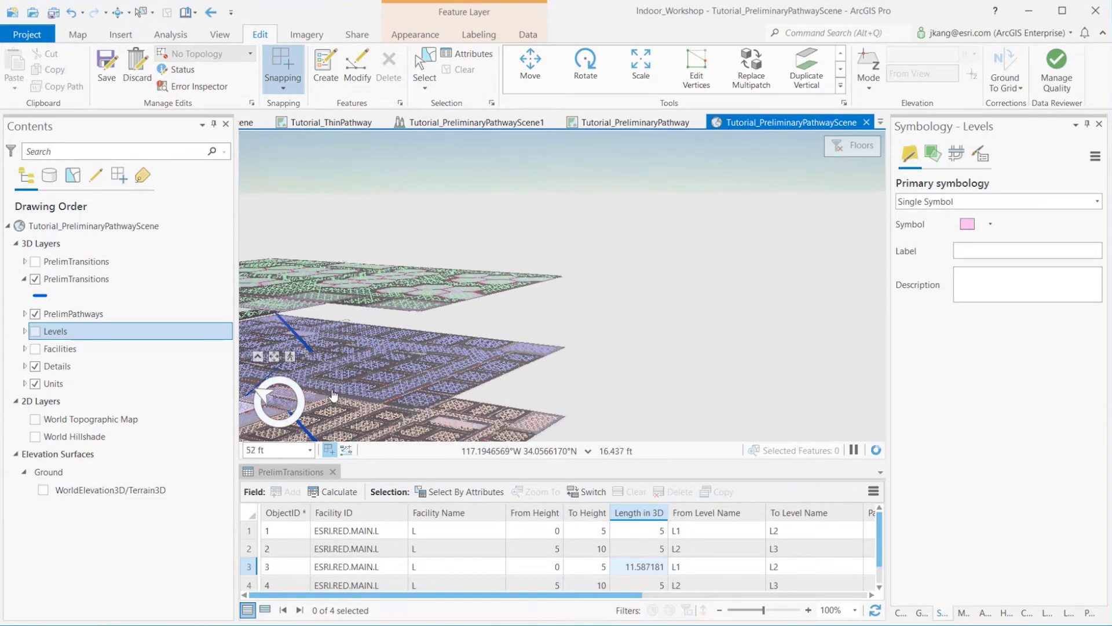
pyautogui.scroll(-2, 585, 400)
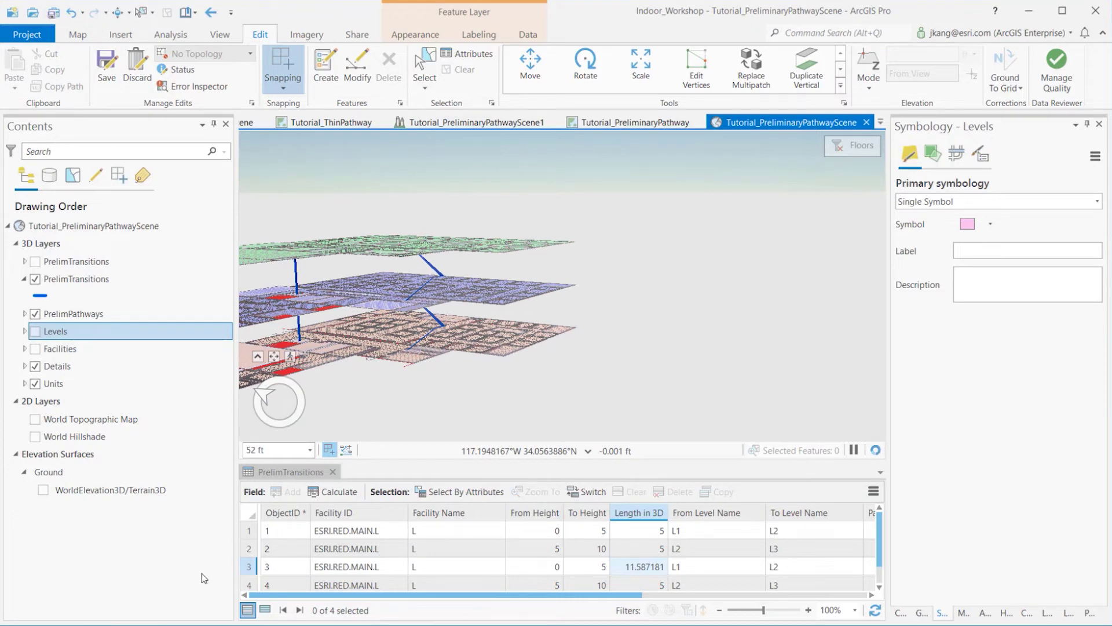
pyautogui.click(249, 581)
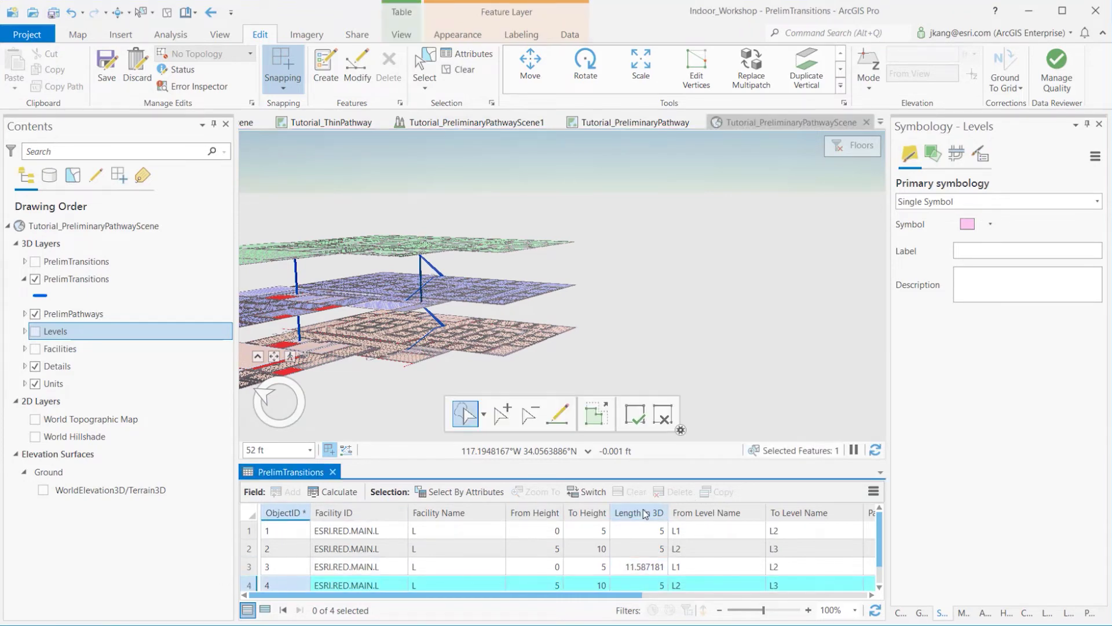
pyautogui.rightClick(624, 512)
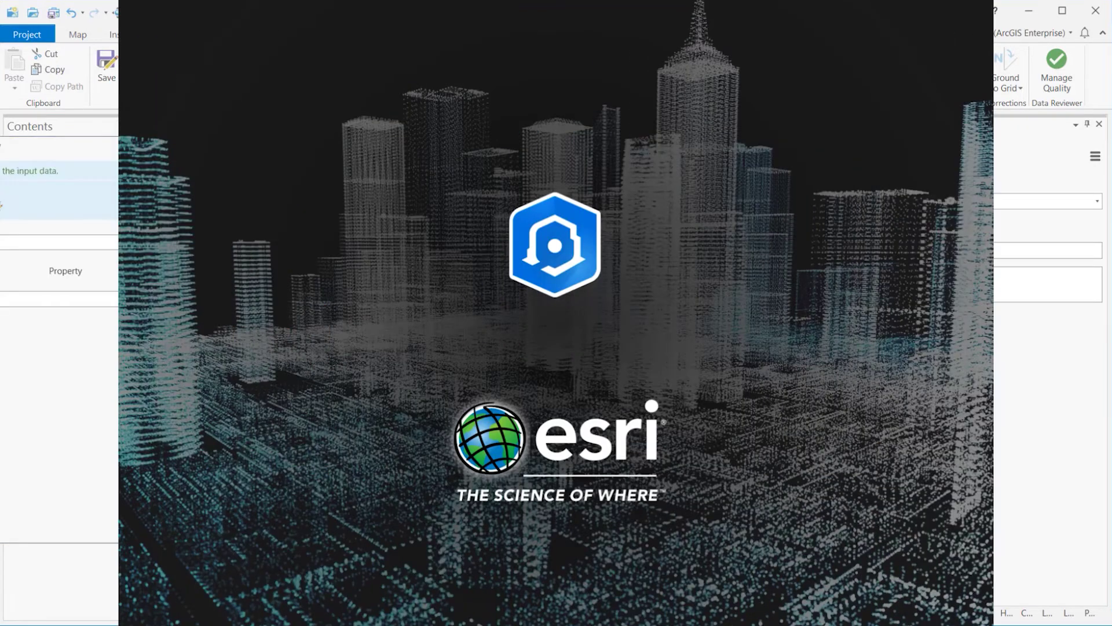